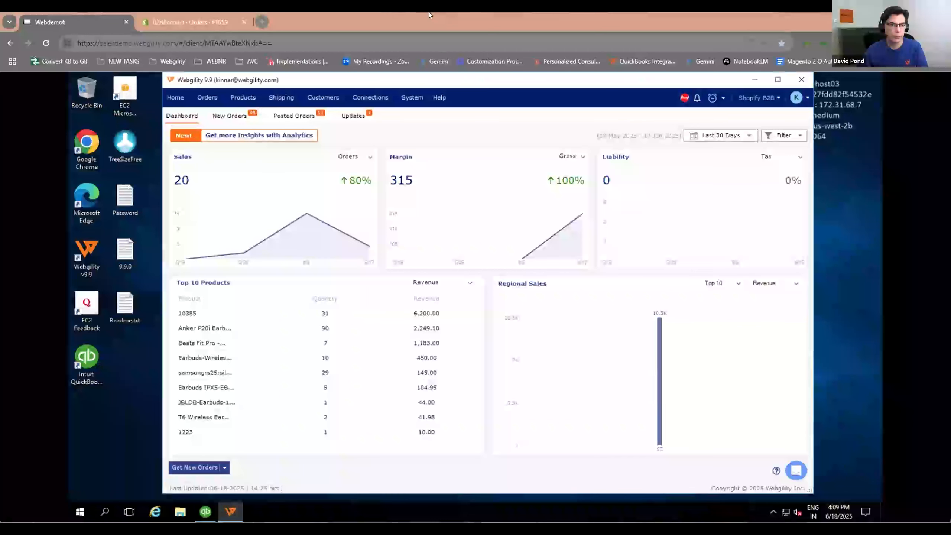
Step: Switch to the Shopify order and highlight its company, shipping address, billing address and customer details
click(204, 21)
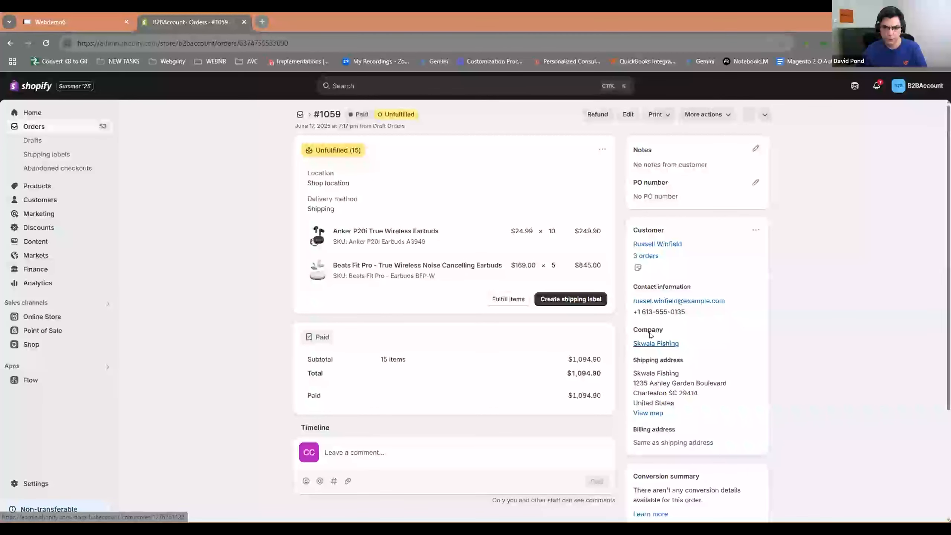
drag(632, 331, 747, 440)
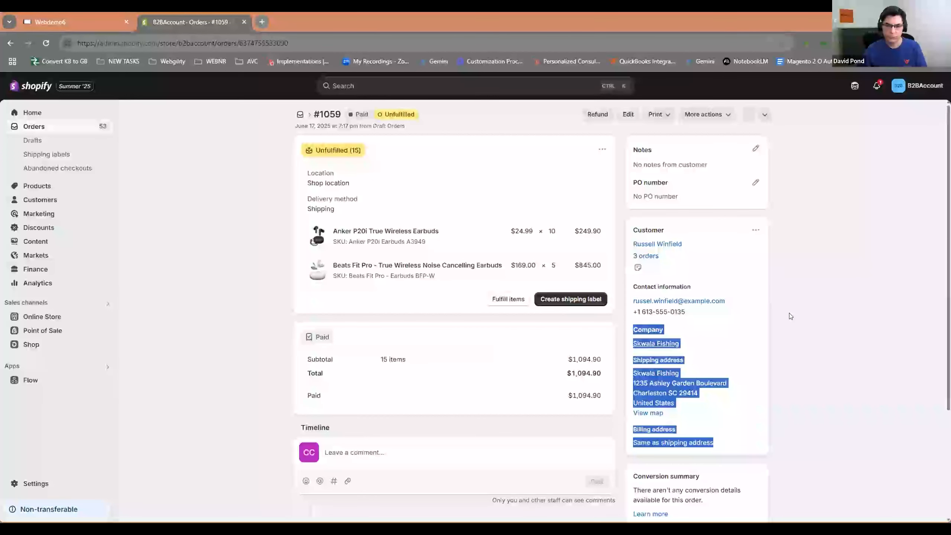
click(747, 255)
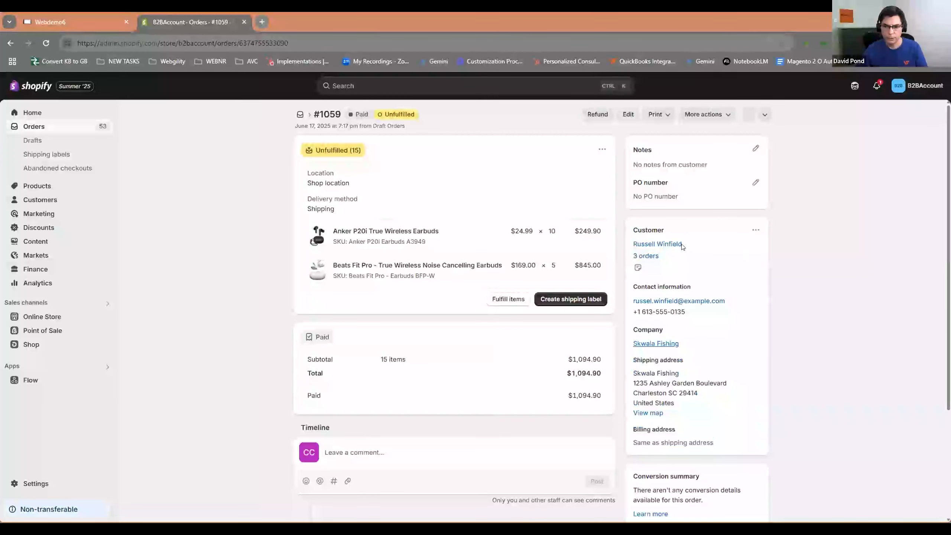
drag(632, 230, 691, 268)
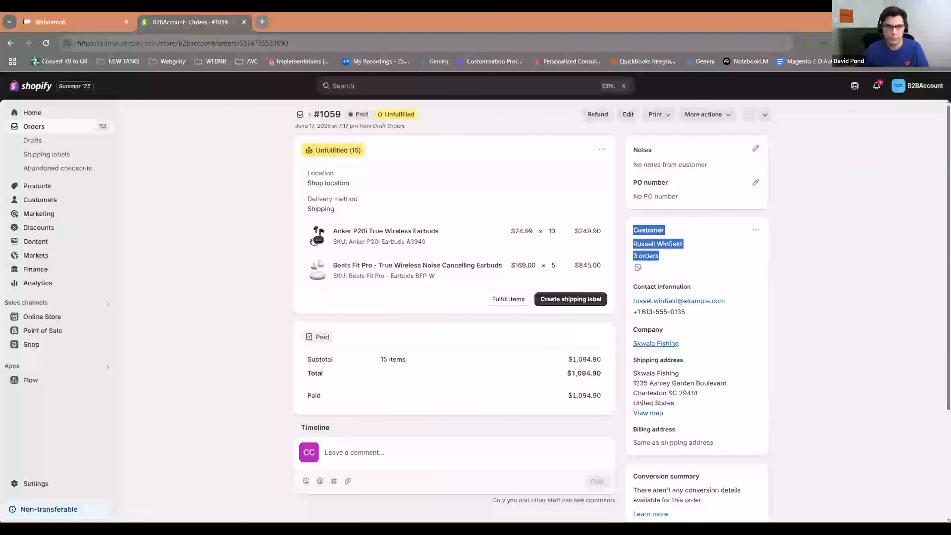
Step: Return to Webgility and view the list of connected stores, keeping Shopify B2B as the active one
click(73, 21)
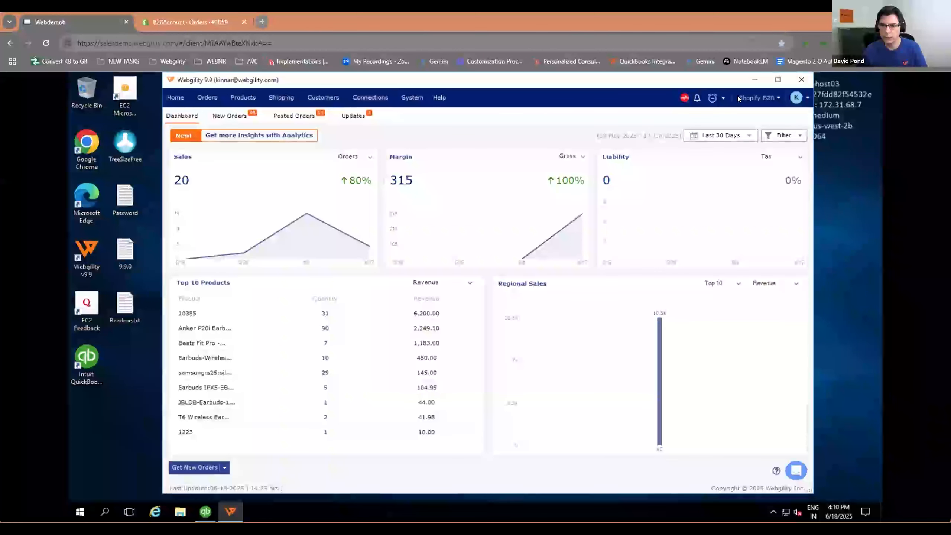
click(761, 93)
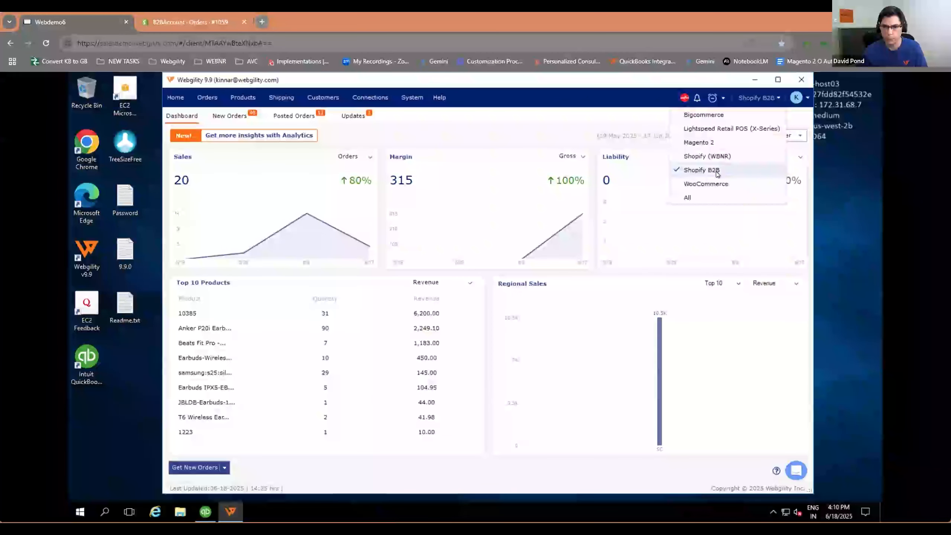
click(566, 138)
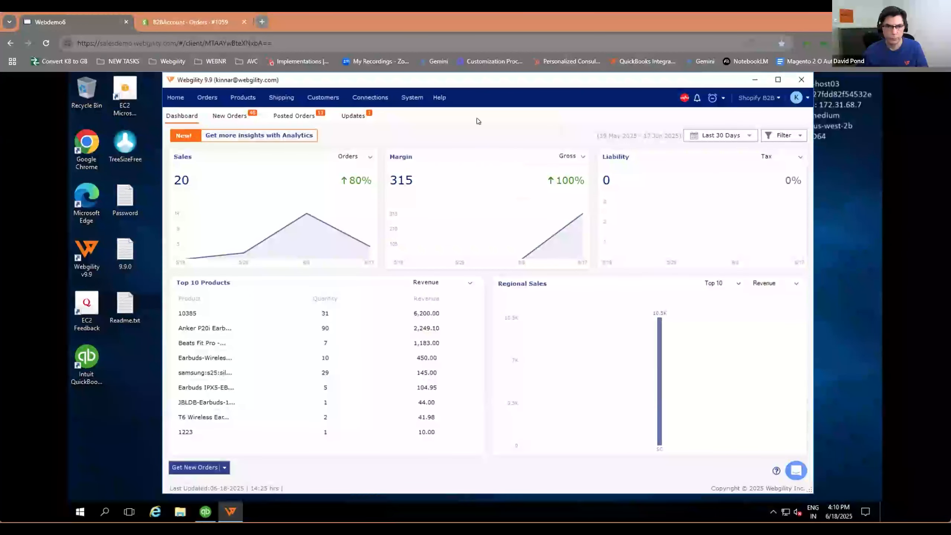
Step: Open the accounting sync settings for Shopify B2B and review the criteria for posting orders as different transaction types
click(367, 97)
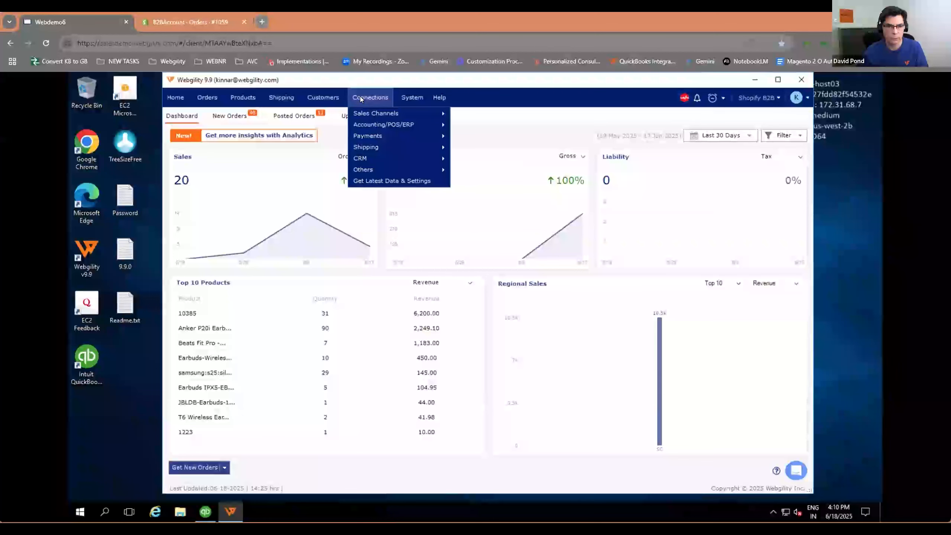
mouse_move(367, 113)
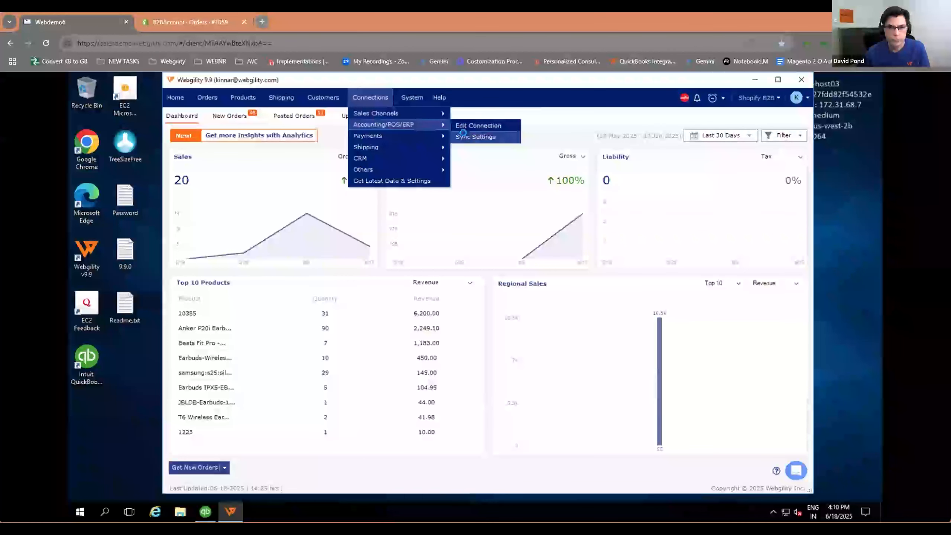
click(469, 136)
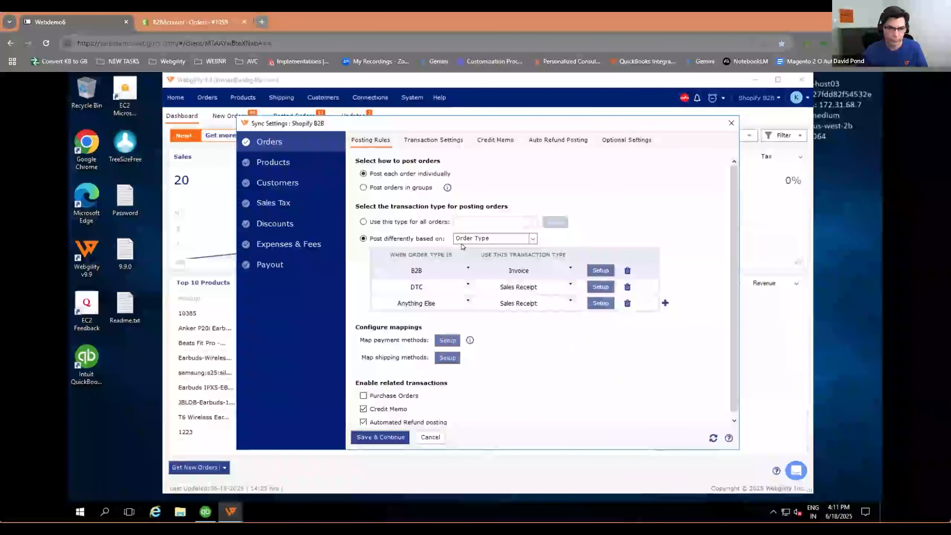
click(533, 239)
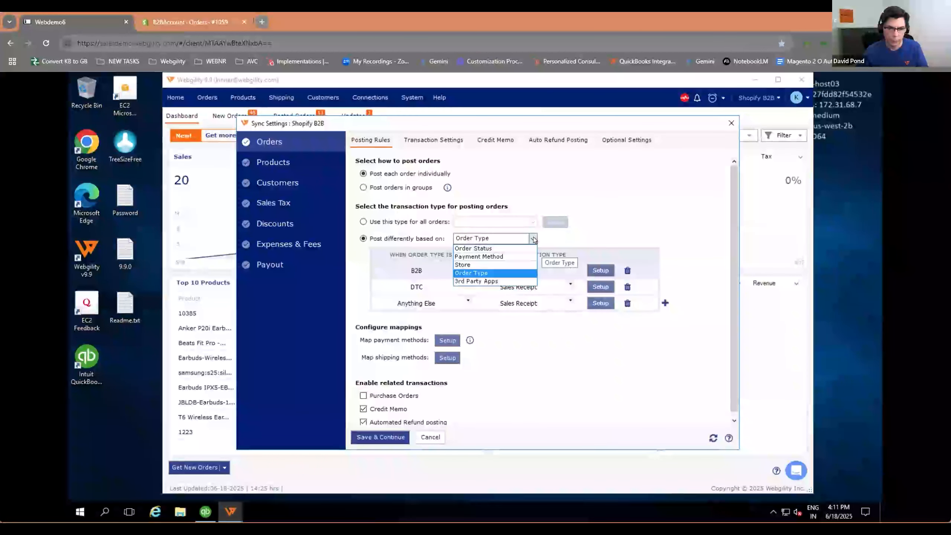
click(663, 207)
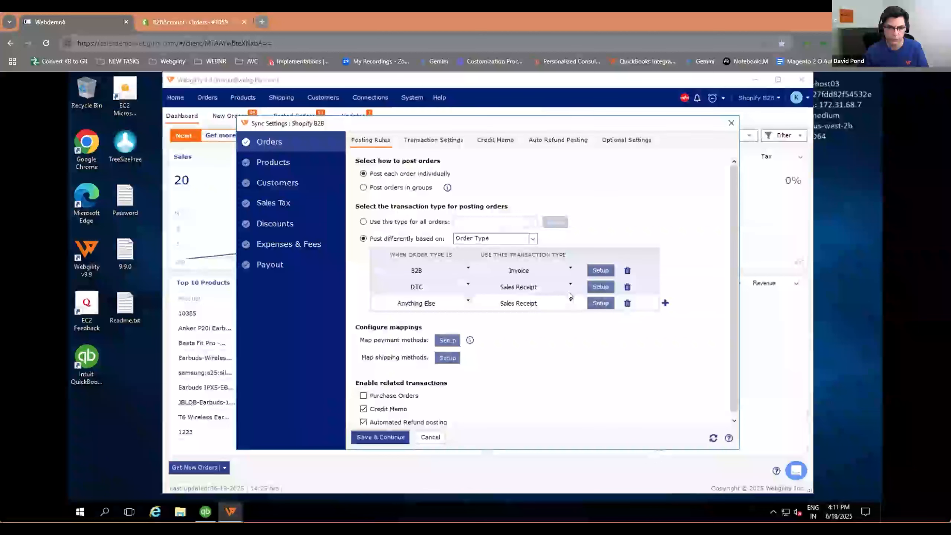
Step: Open the invoice setup for B2B orders, review the options for recording sales channel payments, and leave without saving
click(600, 271)
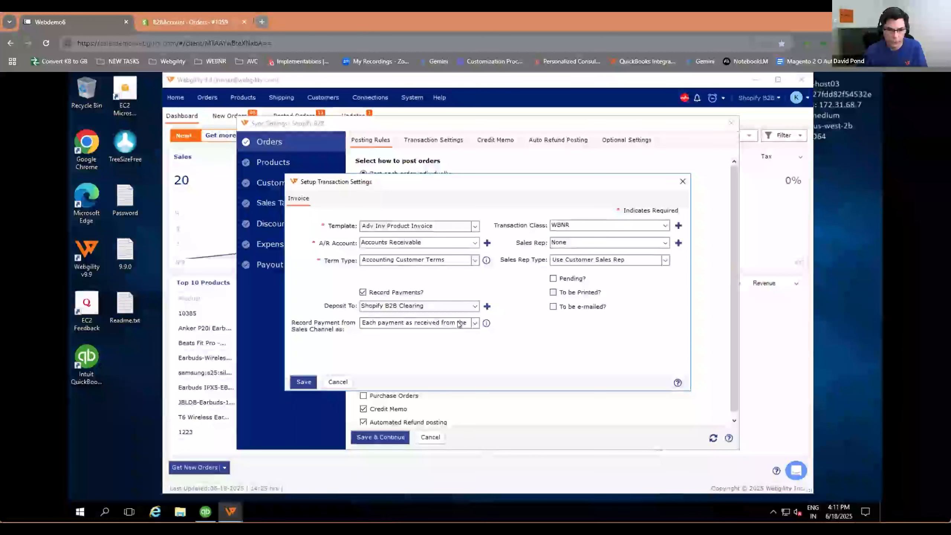
click(473, 324)
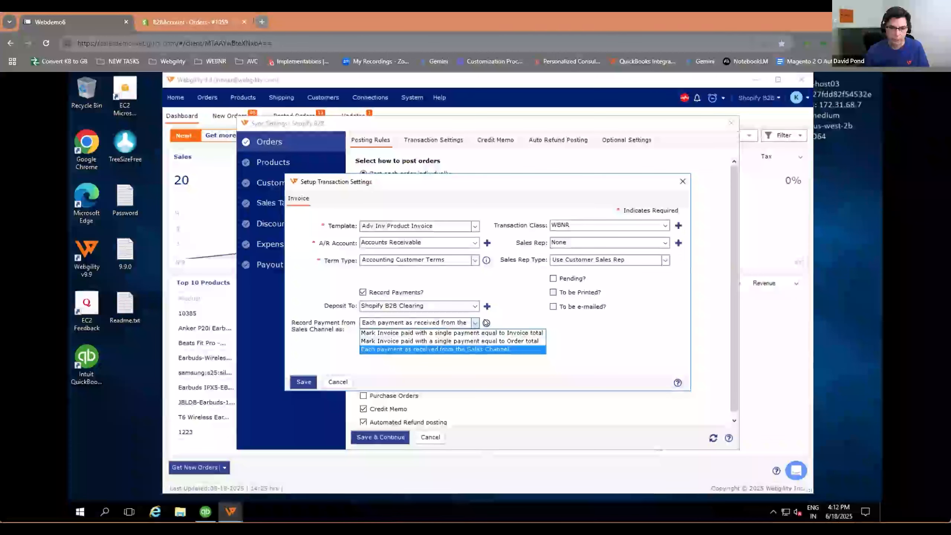
click(485, 324)
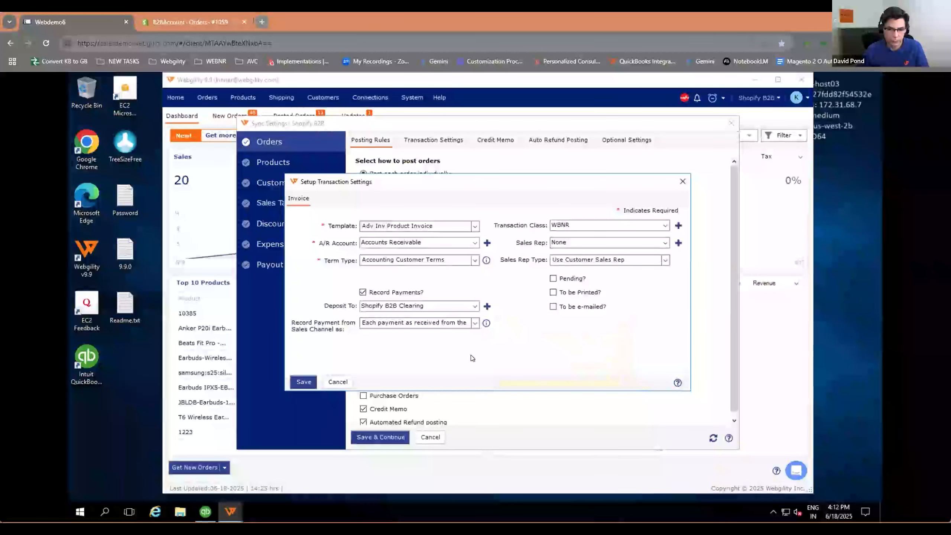
click(475, 323)
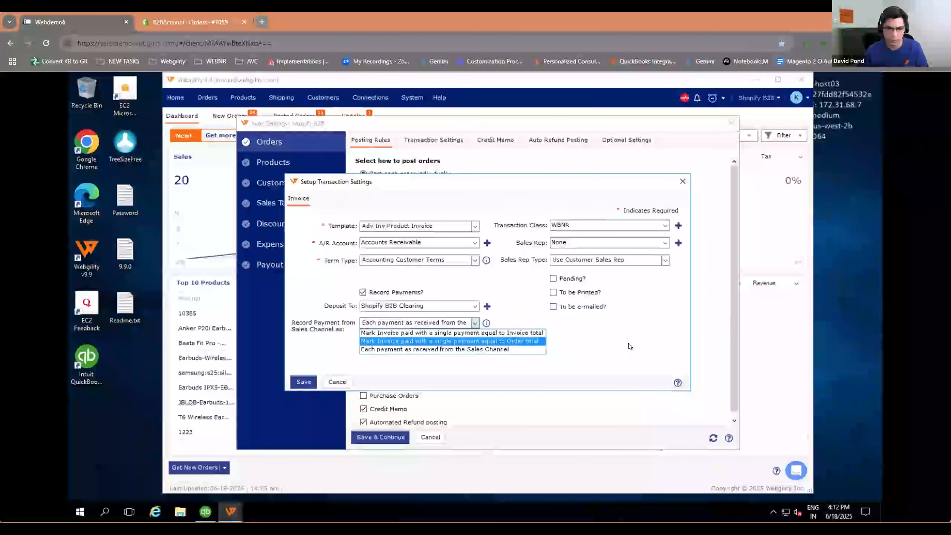
click(526, 349)
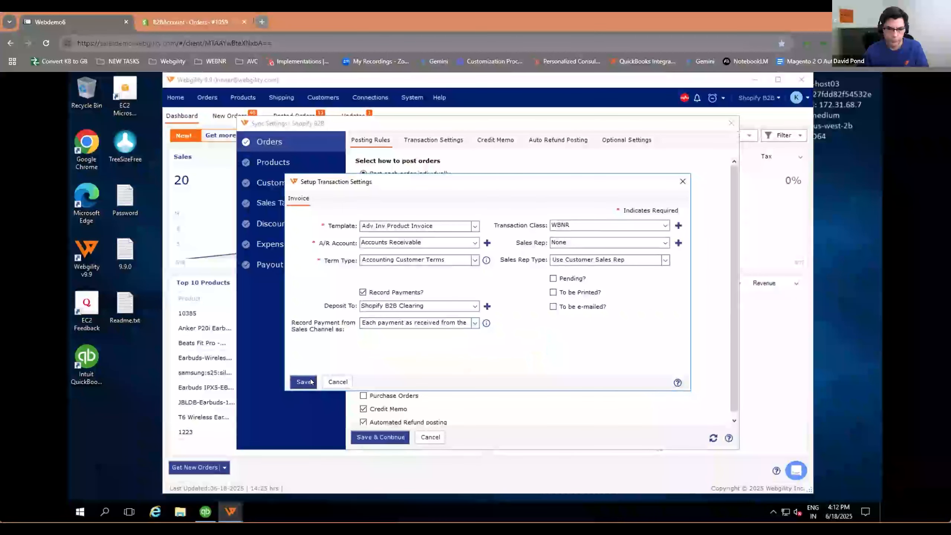
click(336, 382)
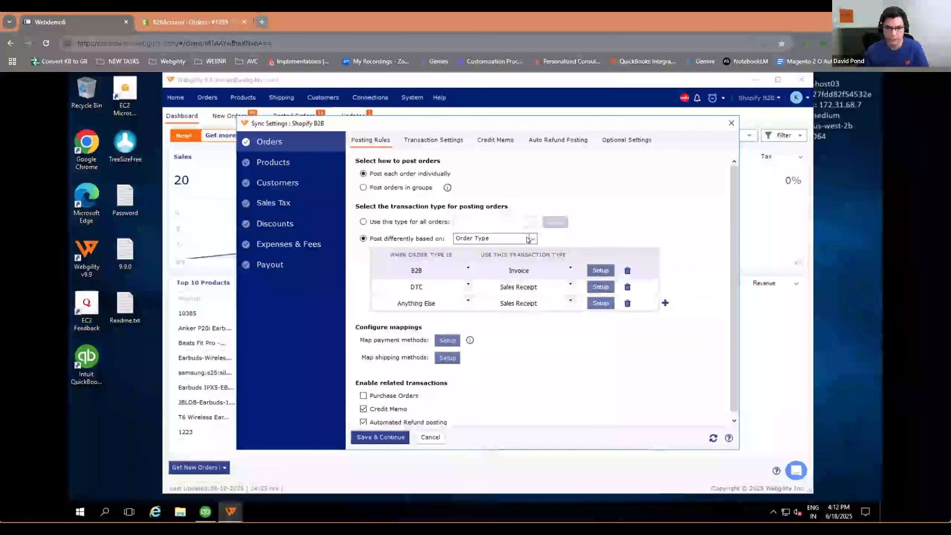
Step: Show the order transaction settings and expand the Additional Settings section
click(450, 141)
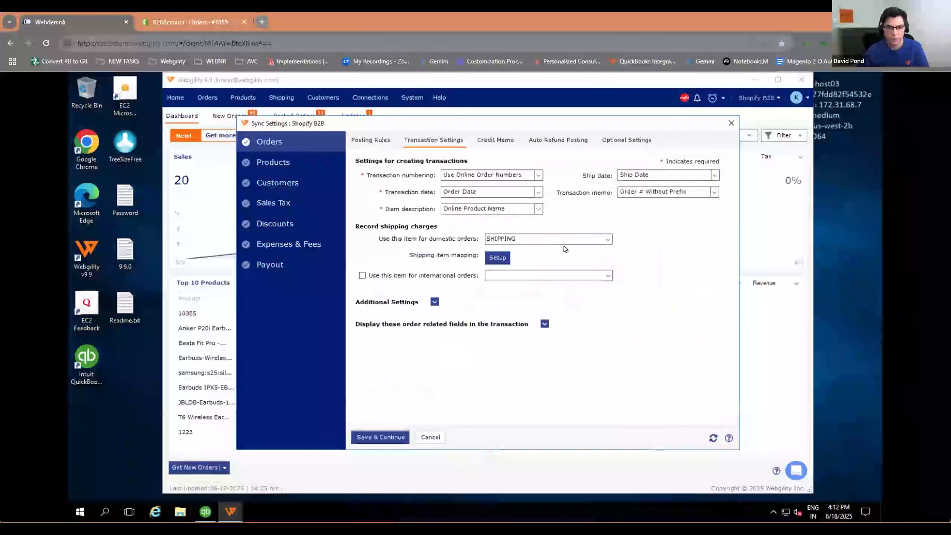
click(434, 302)
click(435, 301)
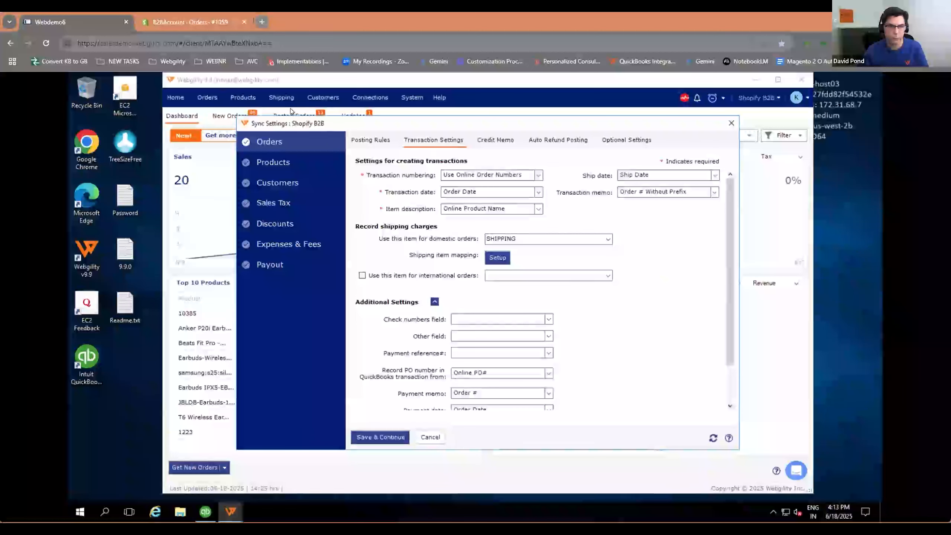
Step: Highlight the PO number field on the Shopify order, and review Webgility's source options for recording the PO number in QuickBooks transactions
click(192, 21)
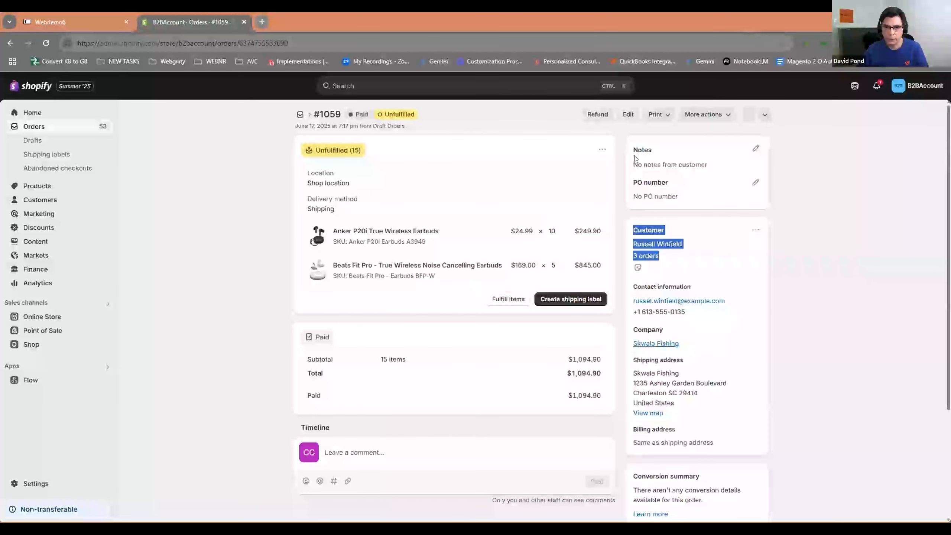
drag(632, 182, 669, 184)
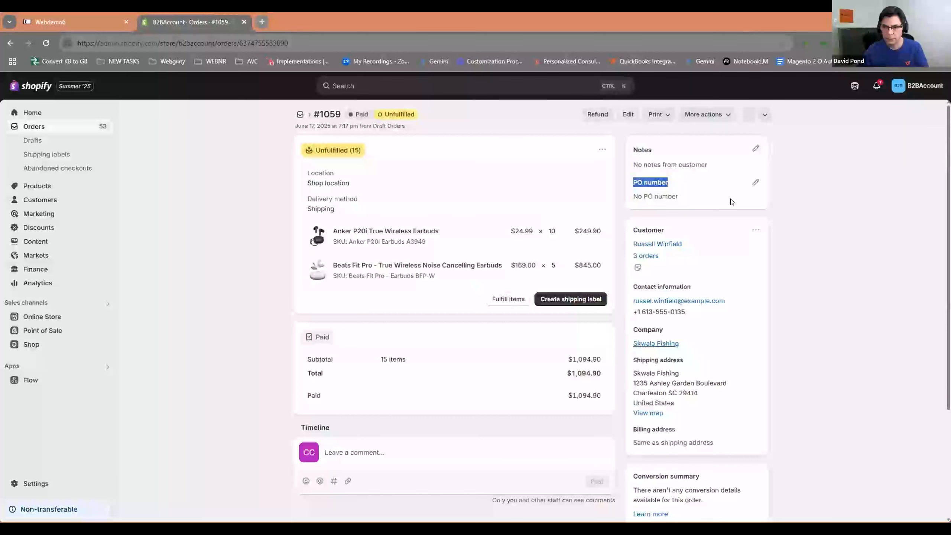
click(53, 20)
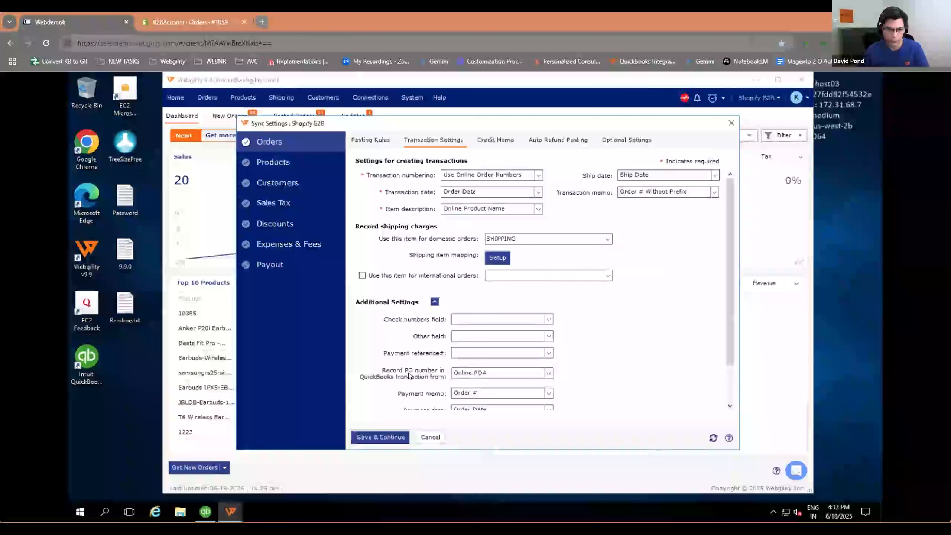
click(549, 373)
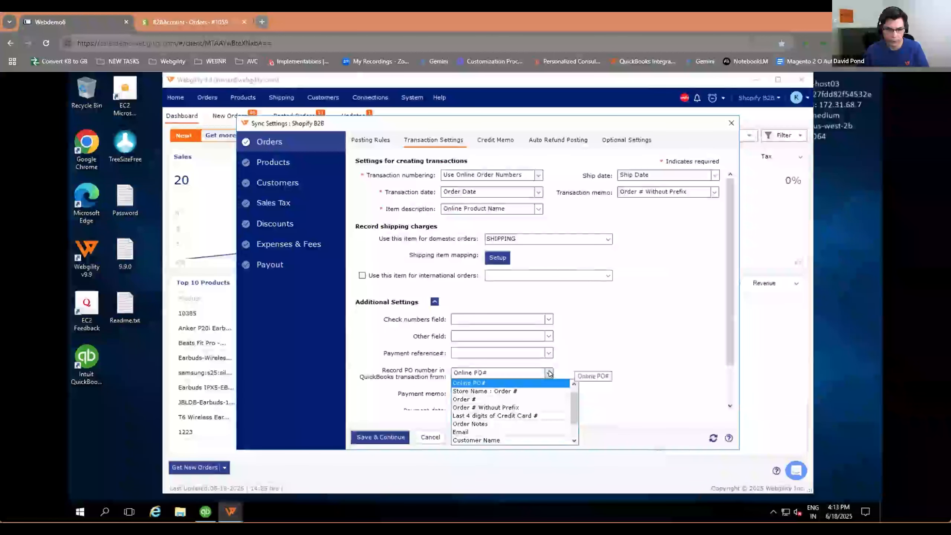
click(615, 373)
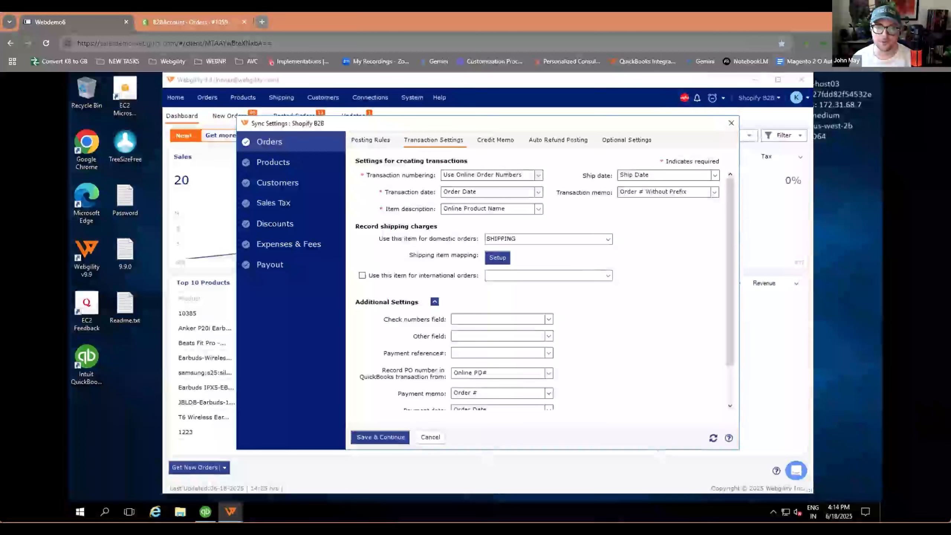
Step: Review the order posting rules, credit memo and auto refund posting settings, plus the product matching settings
click(359, 141)
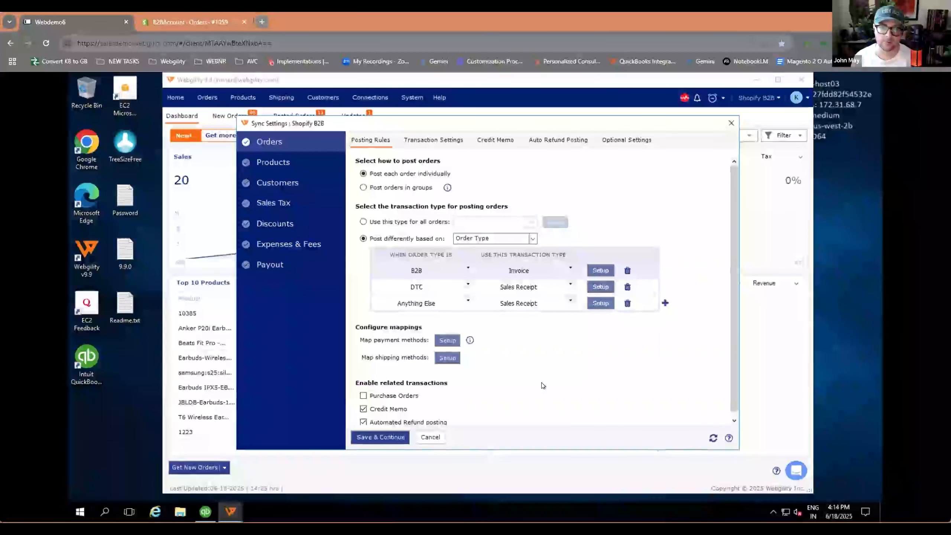
scroll(544, 382, down, 1)
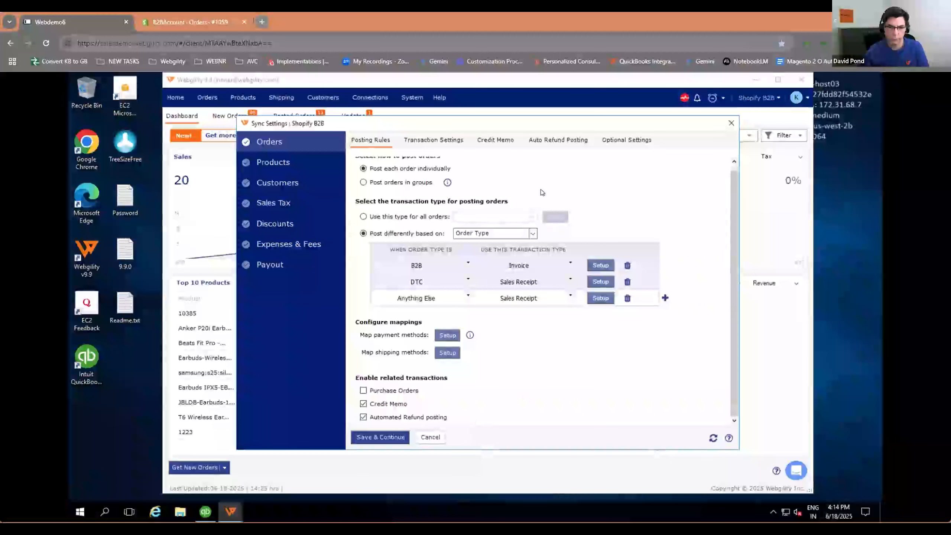
click(490, 140)
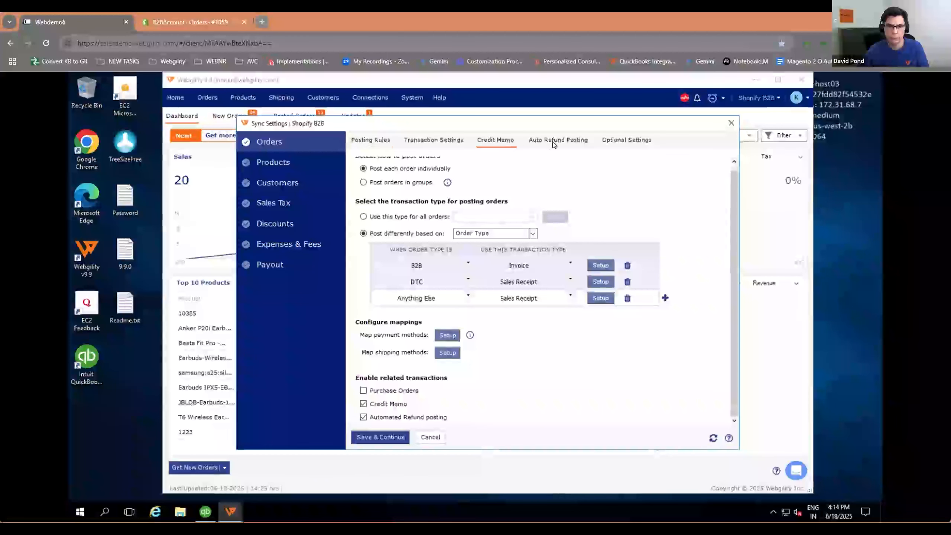
click(579, 140)
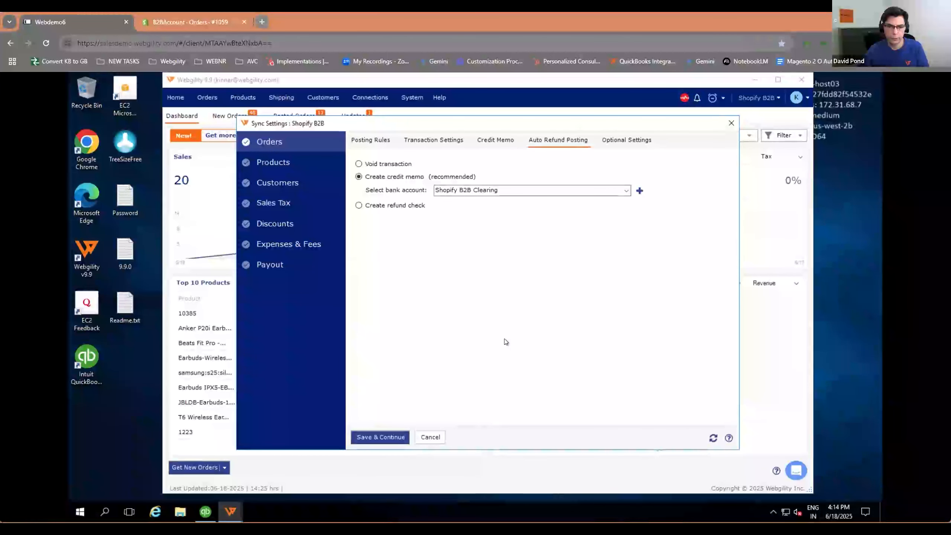
click(273, 164)
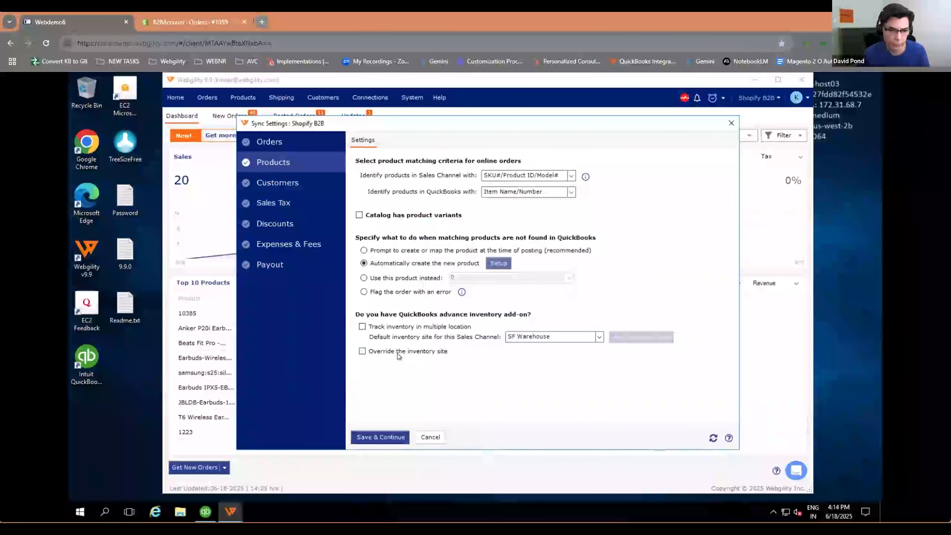
Step: Open the customer settings, switch B2B company matching off and on again, and review the company match rule options
click(274, 180)
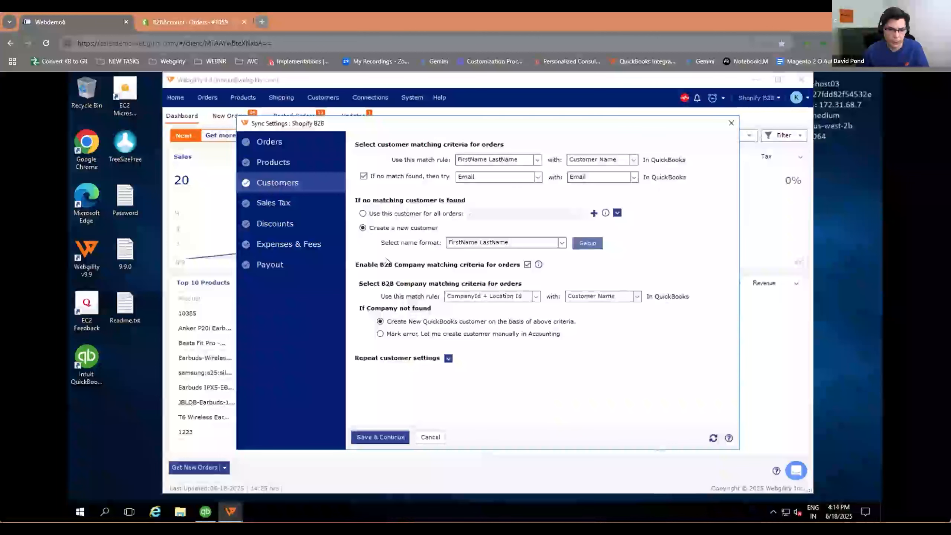
click(527, 265)
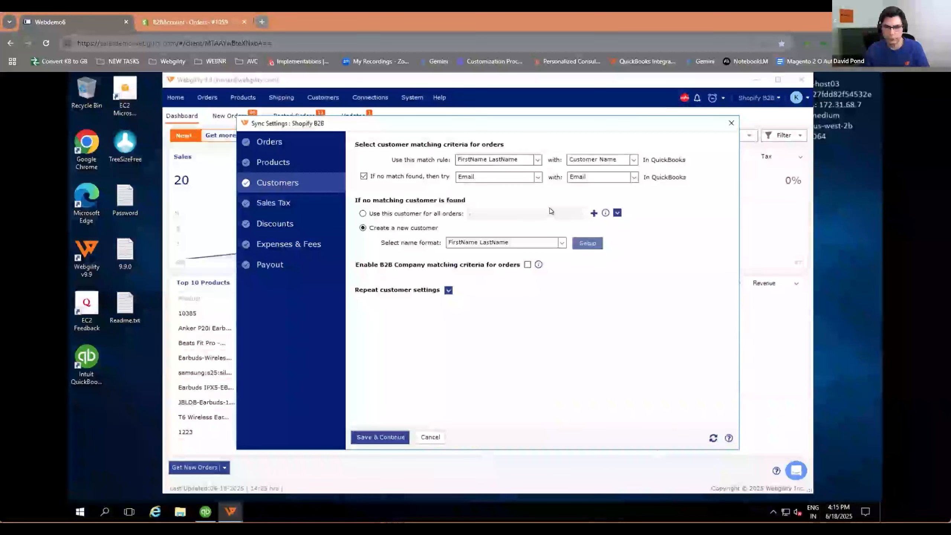
click(527, 265)
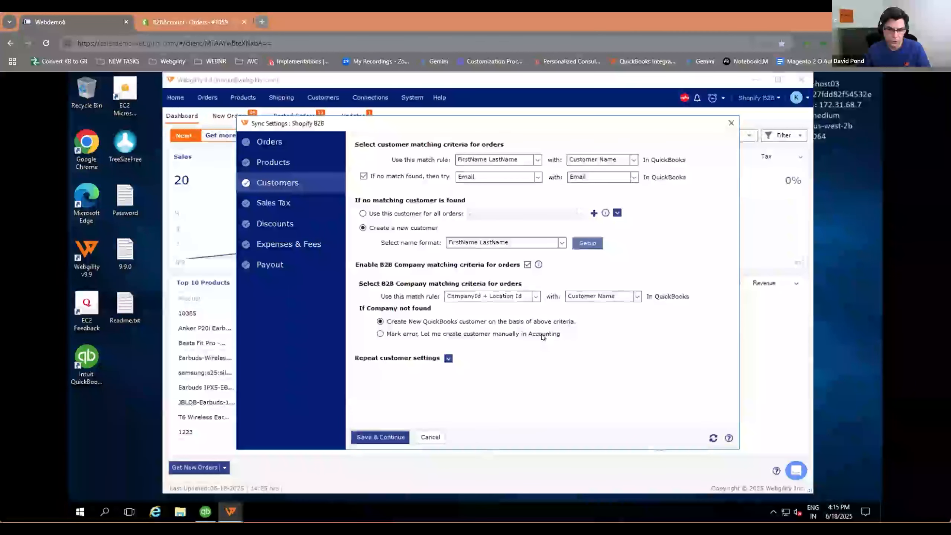
click(536, 296)
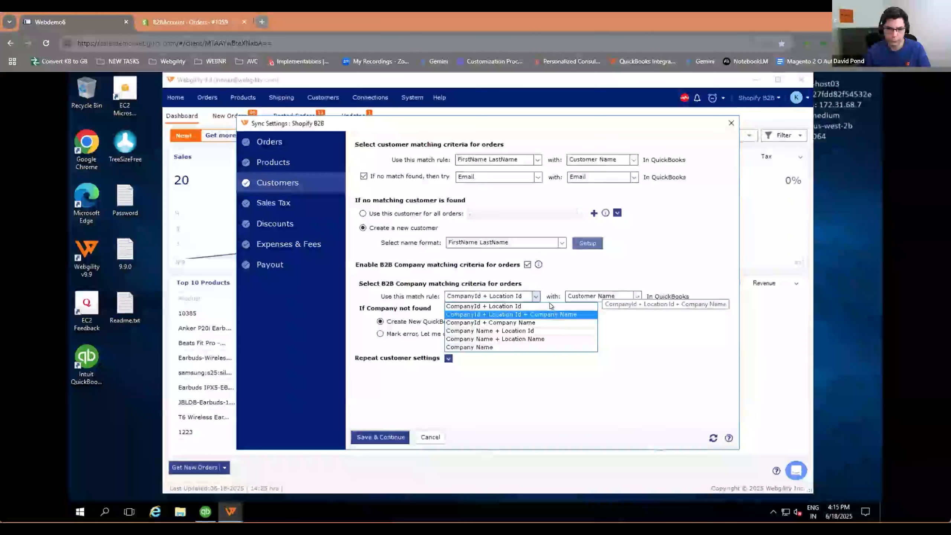
click(630, 168)
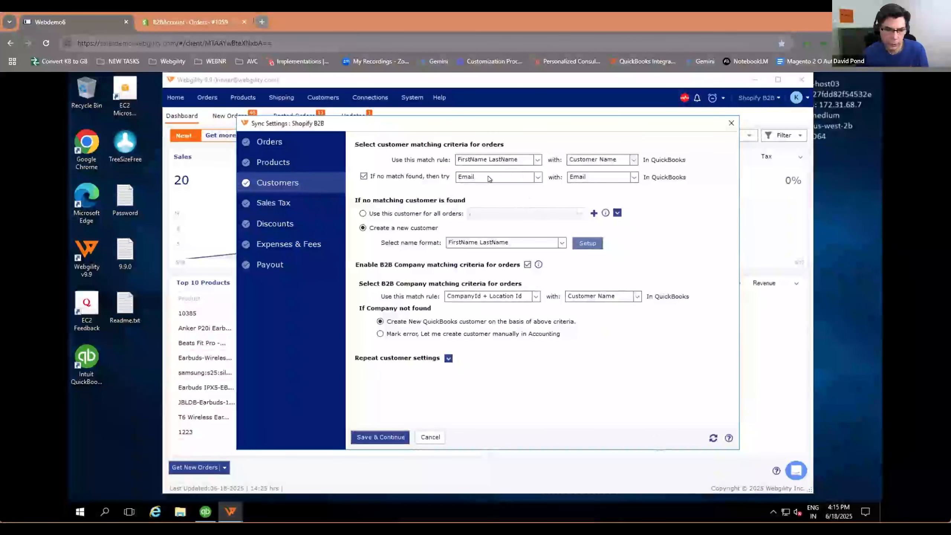
Step: Review the sales tax, discounts, and expenses and fees sync settings for Shopify B2B, and close the sync settings
click(272, 204)
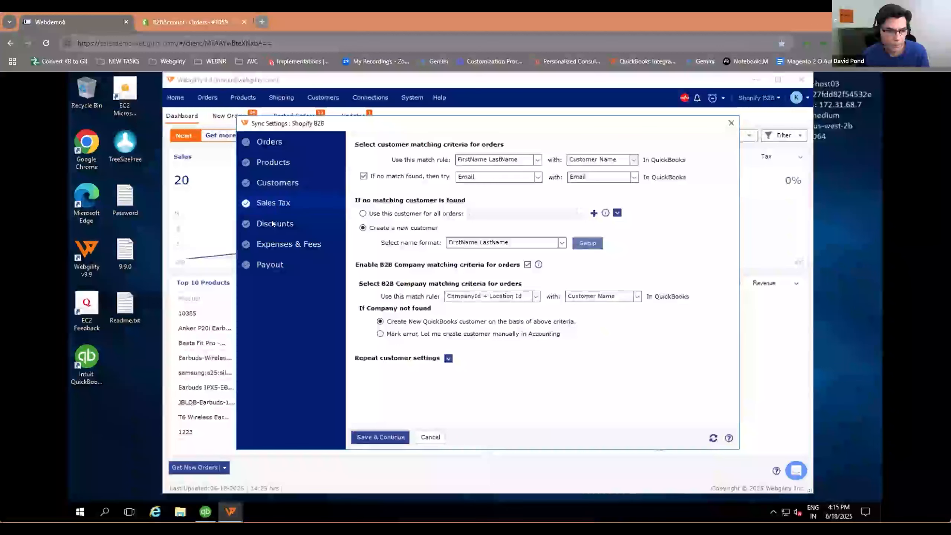
click(274, 228)
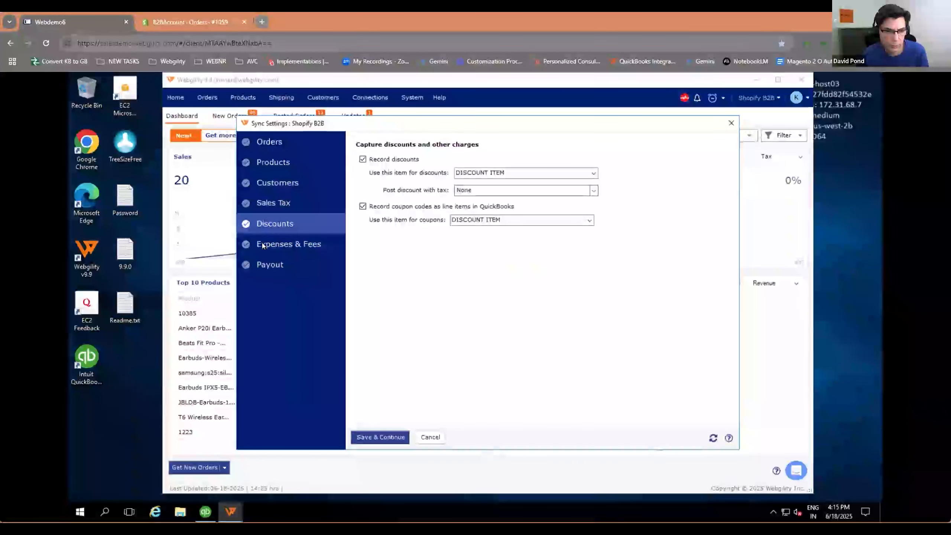
click(270, 244)
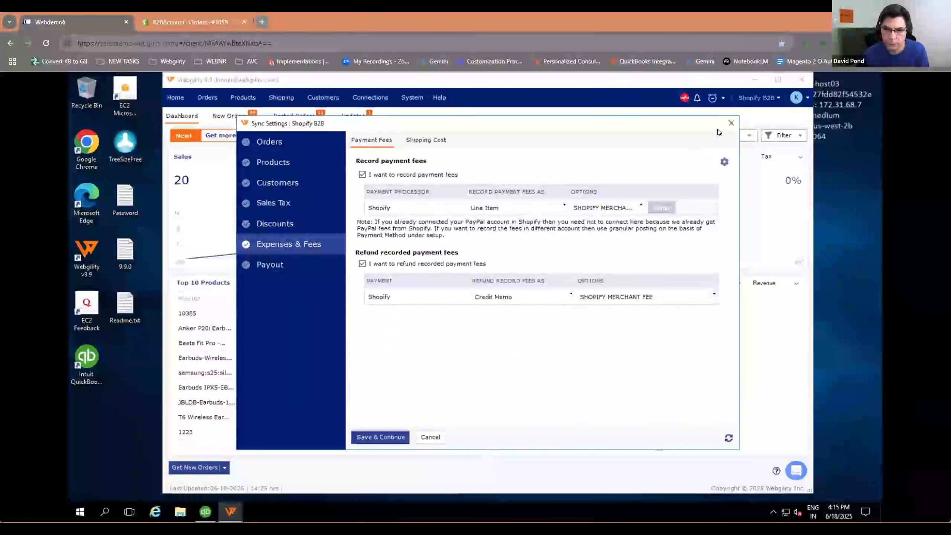
click(732, 123)
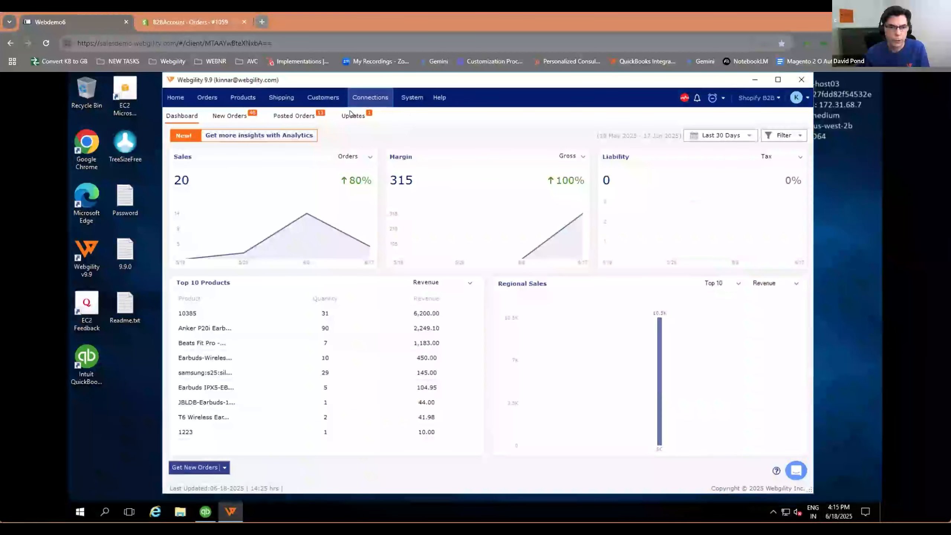
Step: Show the new orders list, and review the sales channel's download settings and order processing options
click(365, 97)
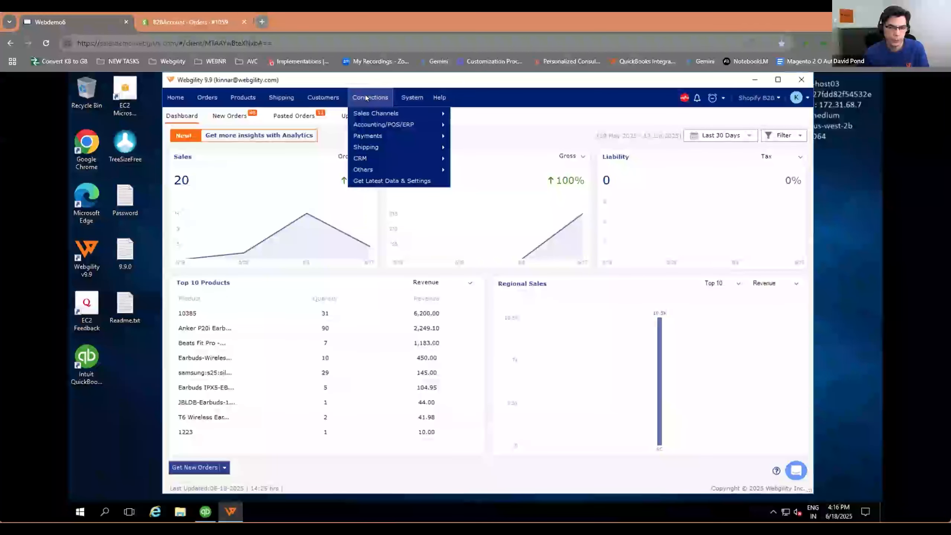
click(528, 137)
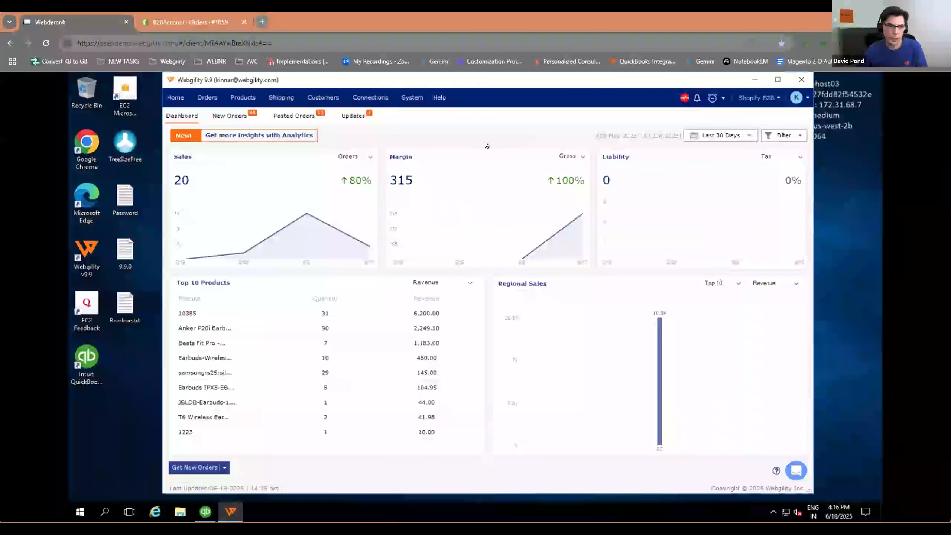
click(236, 119)
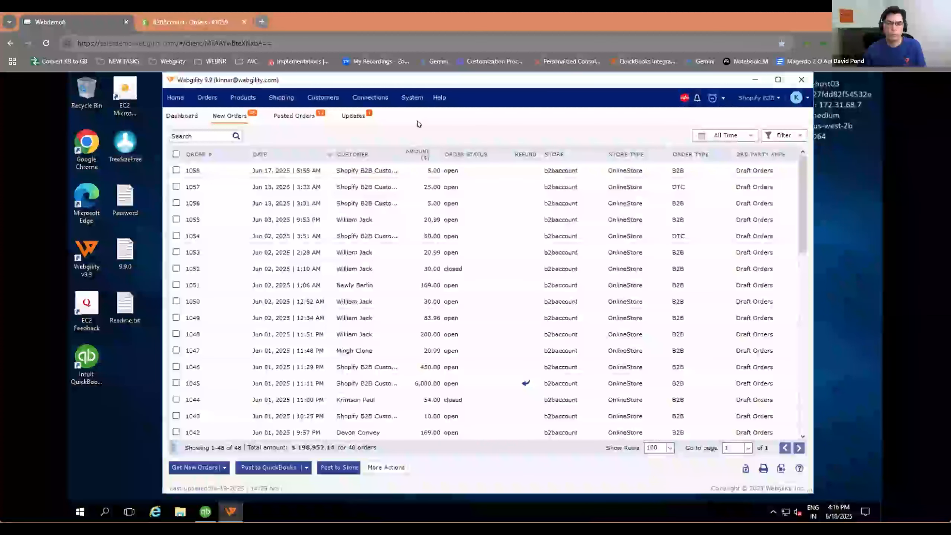
click(370, 99)
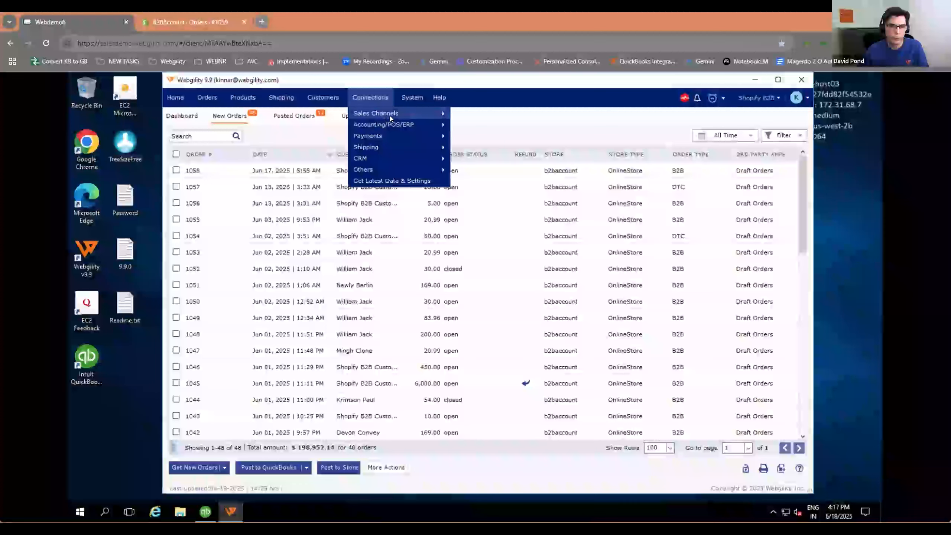
mouse_move(398, 113)
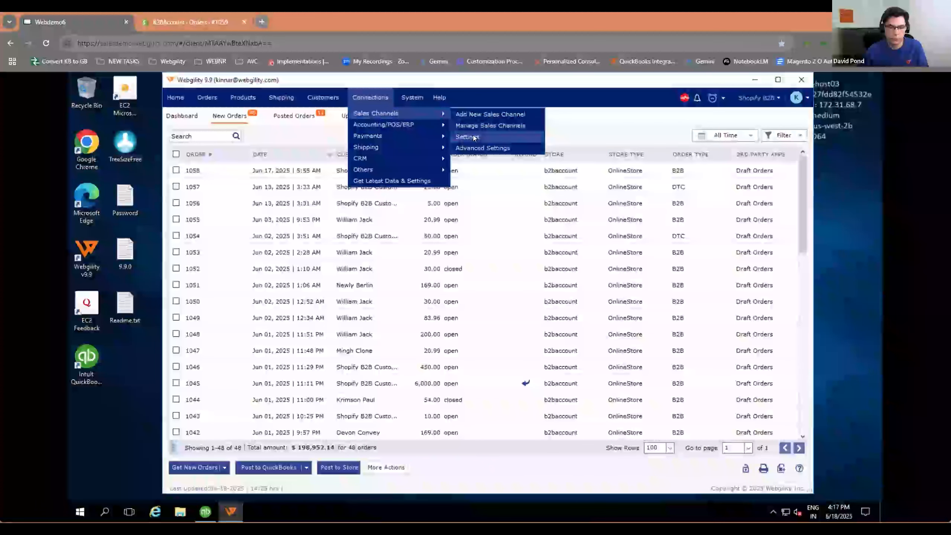
click(477, 135)
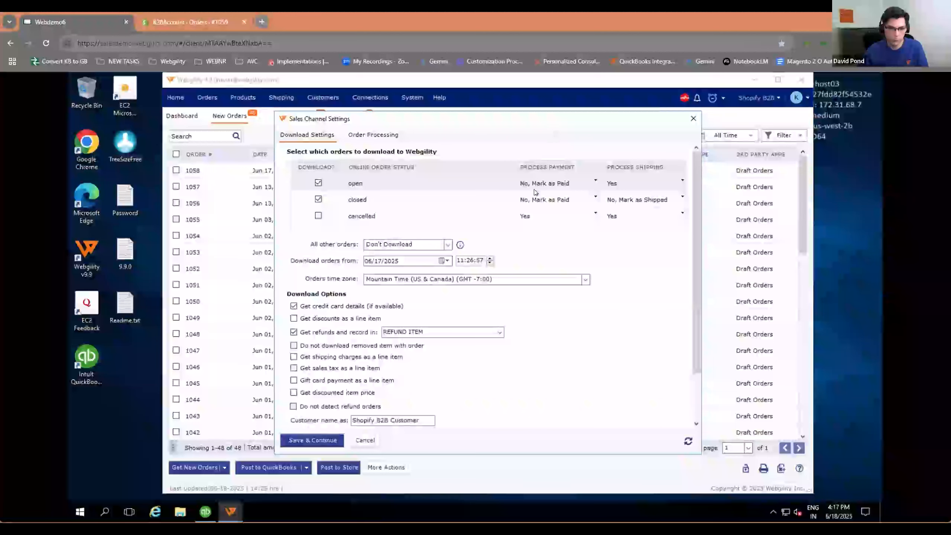
click(387, 135)
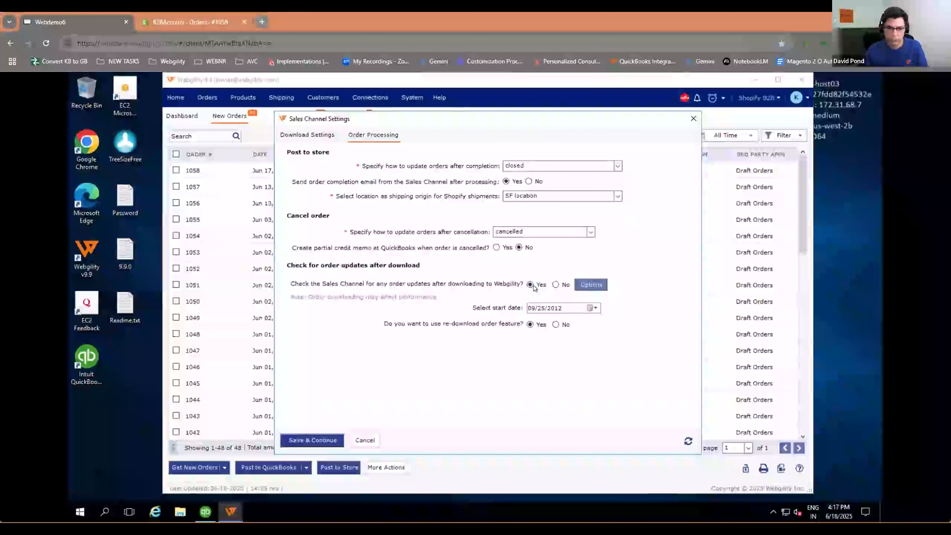
click(692, 119)
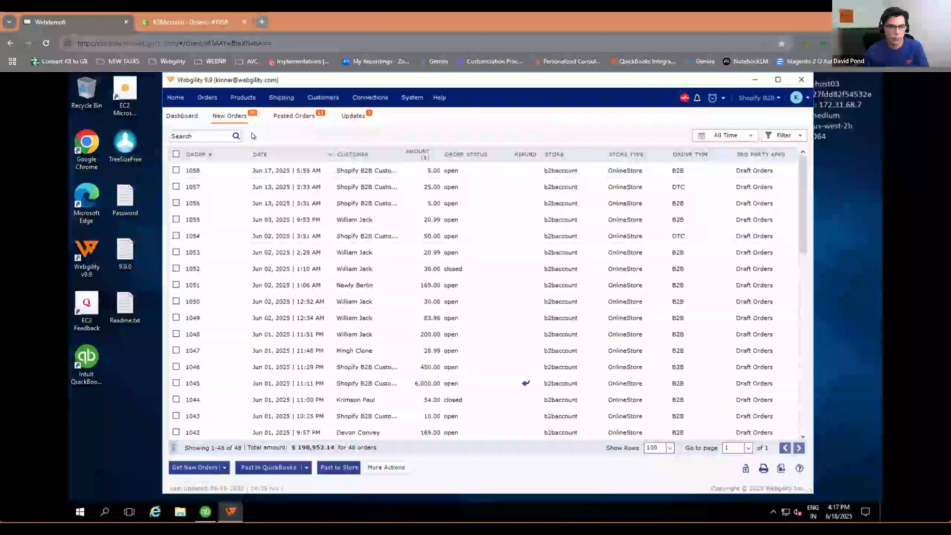
Step: Check the posted orders, and accept the pending payment details update for the changed Shopify B2B Customer order
click(305, 116)
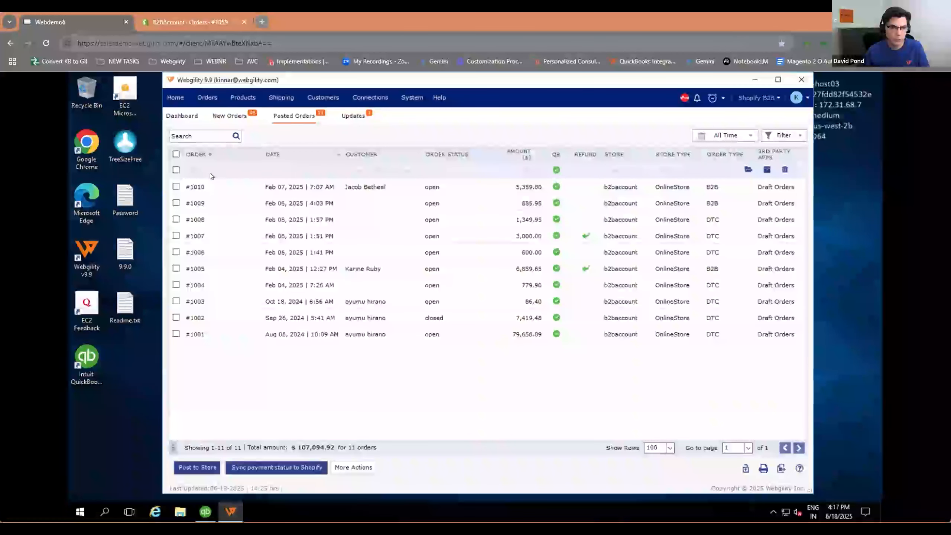
mouse_move(657, 176)
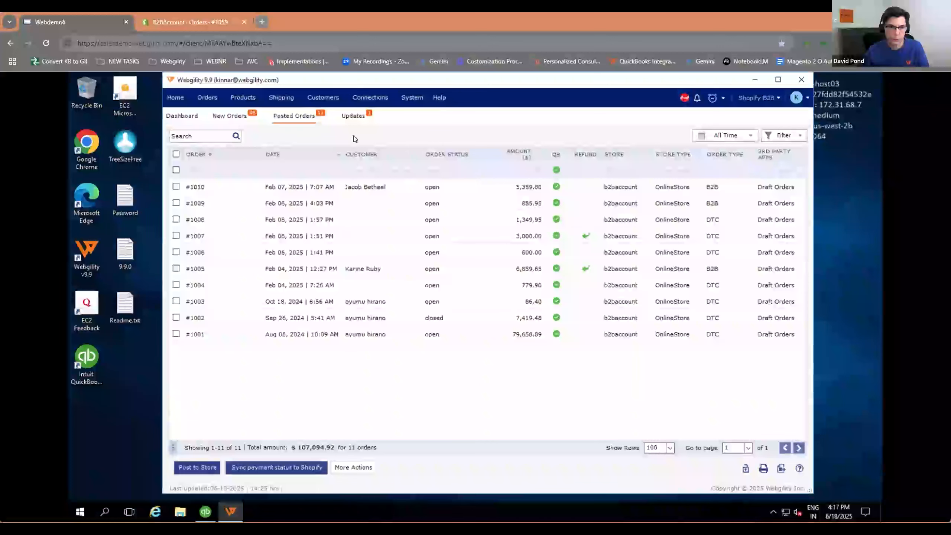
click(354, 116)
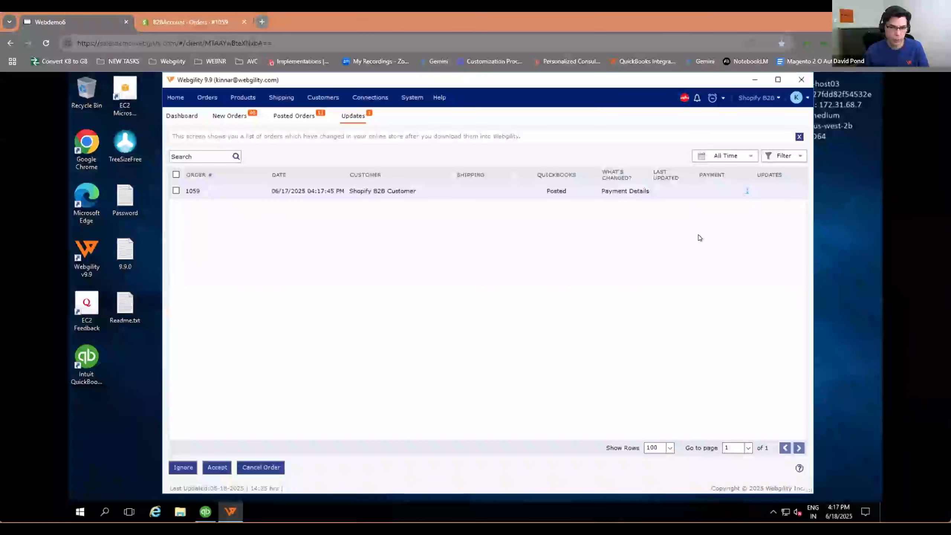
click(747, 190)
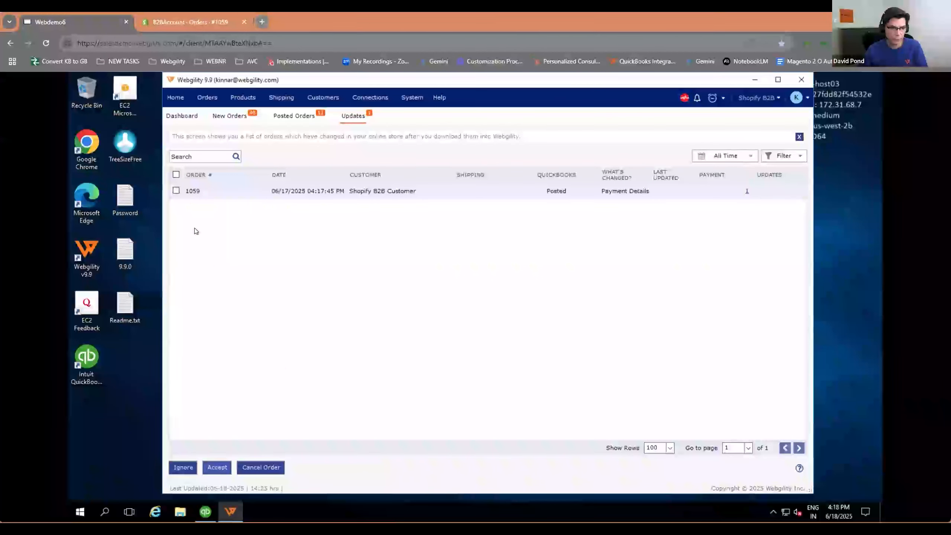
click(177, 191)
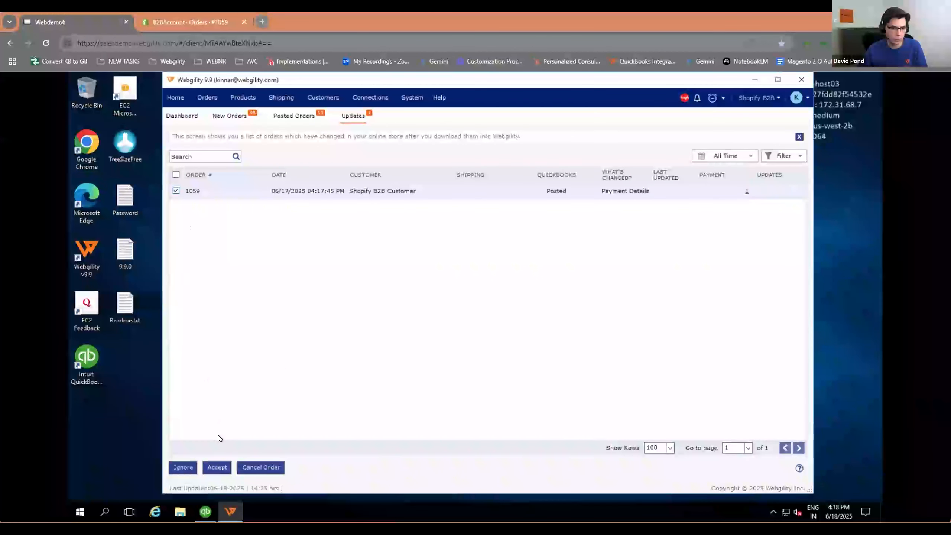
click(218, 468)
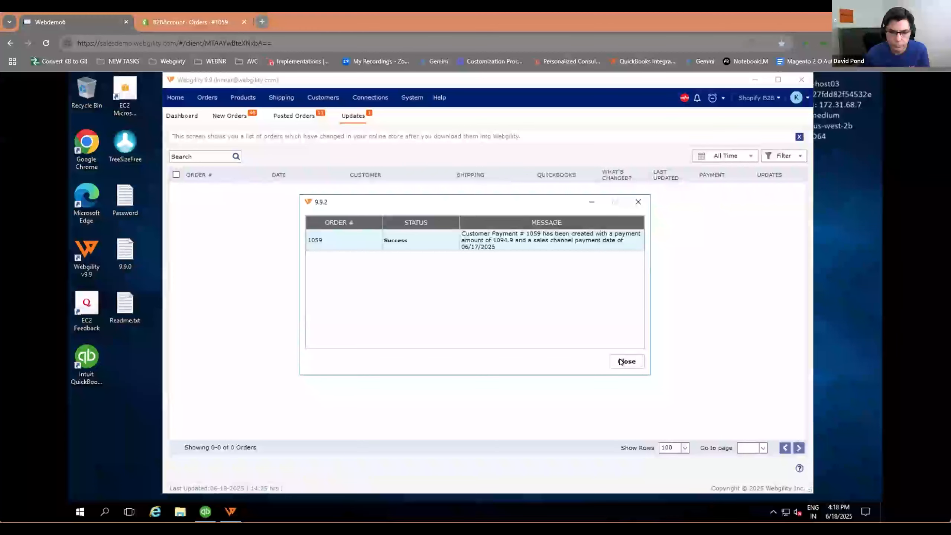
Step: Open the updated B2B order from the posted orders and view its invoice in QuickBooks
click(289, 115)
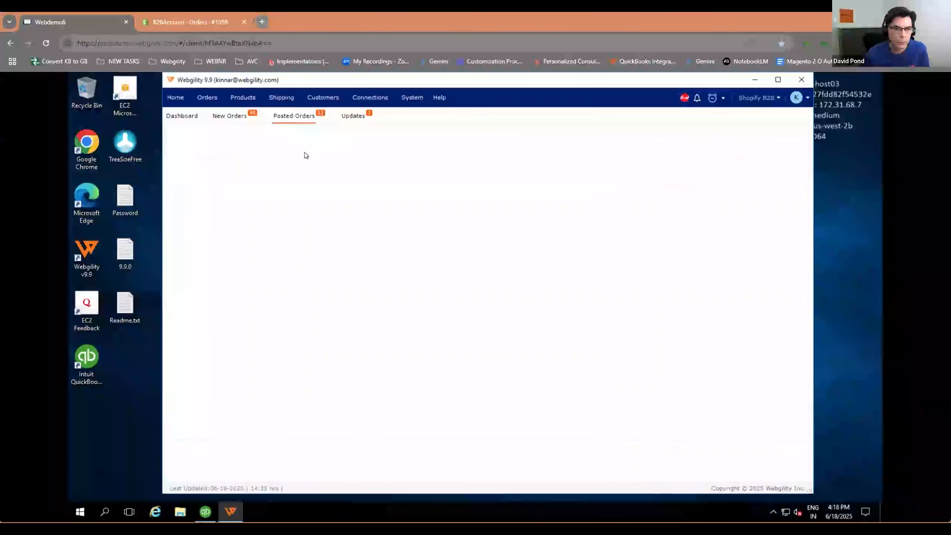
click(202, 170)
double_click(371, 174)
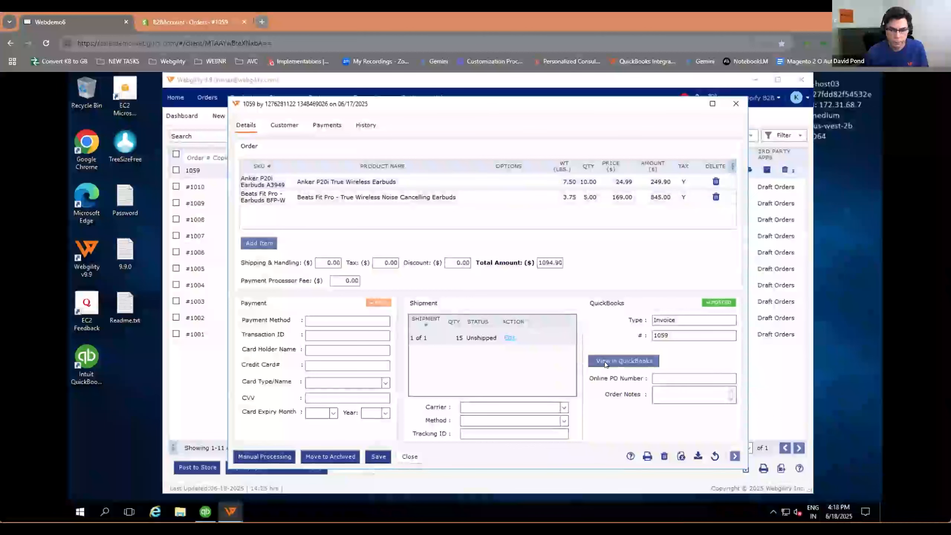
click(616, 360)
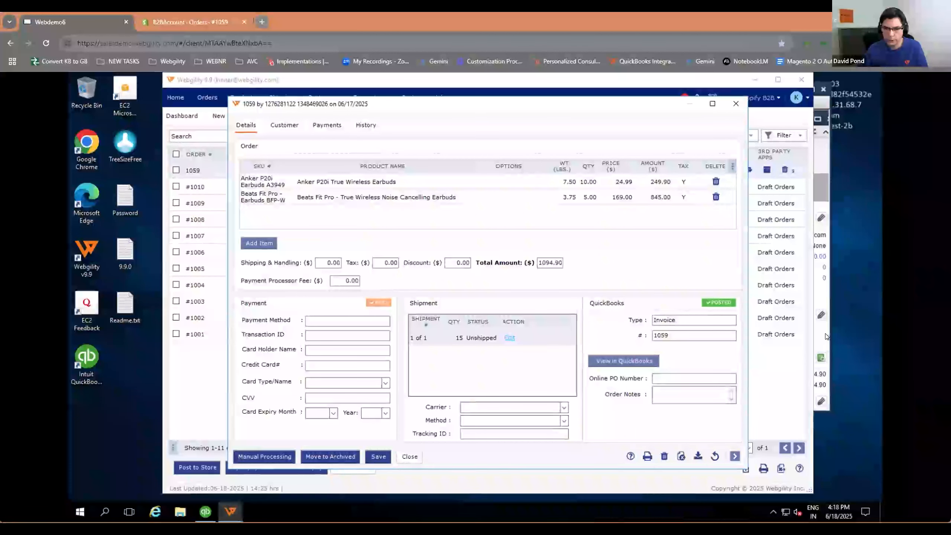
click(516, 217)
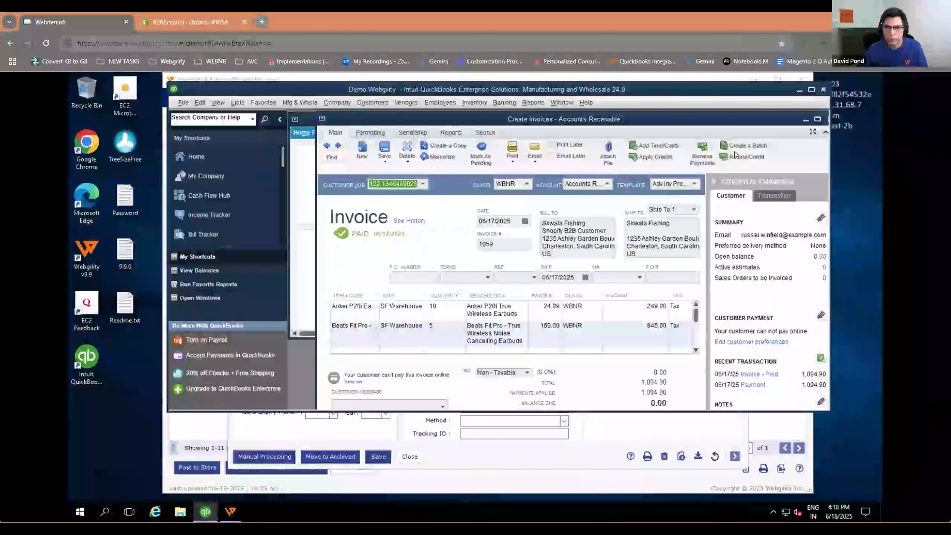
Step: Reposition and enlarge the QuickBooks window and its invoice window to show the full line items and paid status
drag(709, 85, 638, 76)
drag(761, 353, 763, 400)
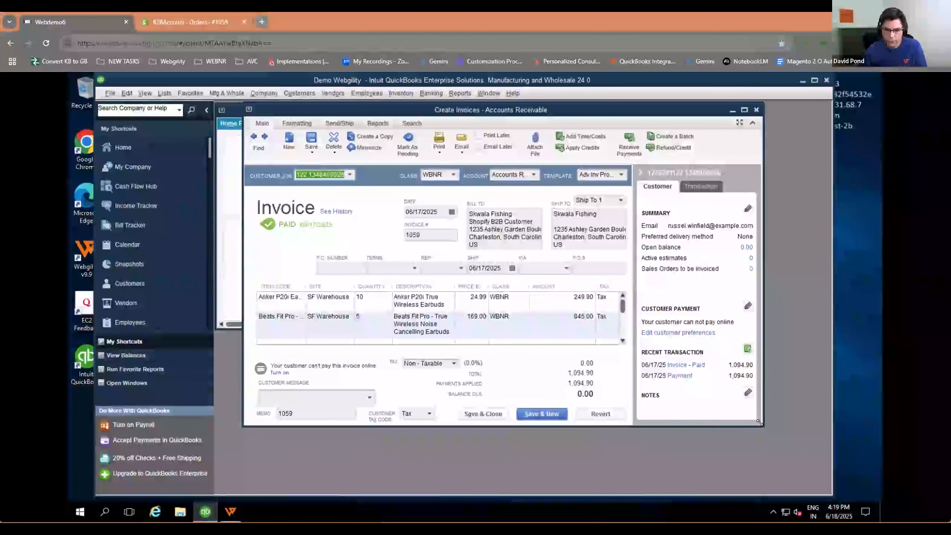
drag(759, 423, 800, 484)
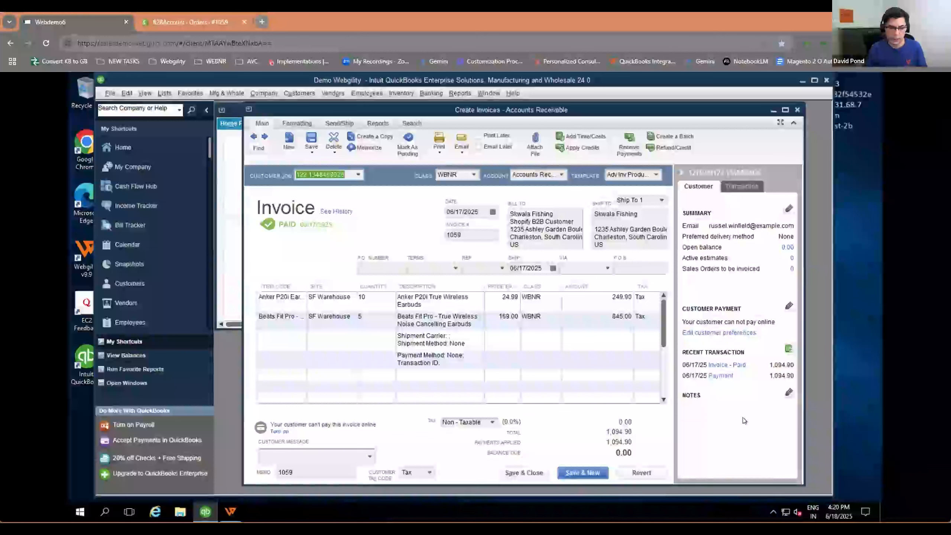
Step: Switch back to Webgility, close the order details, and show the payment status sync to Shopify for the updated order without running it
click(231, 510)
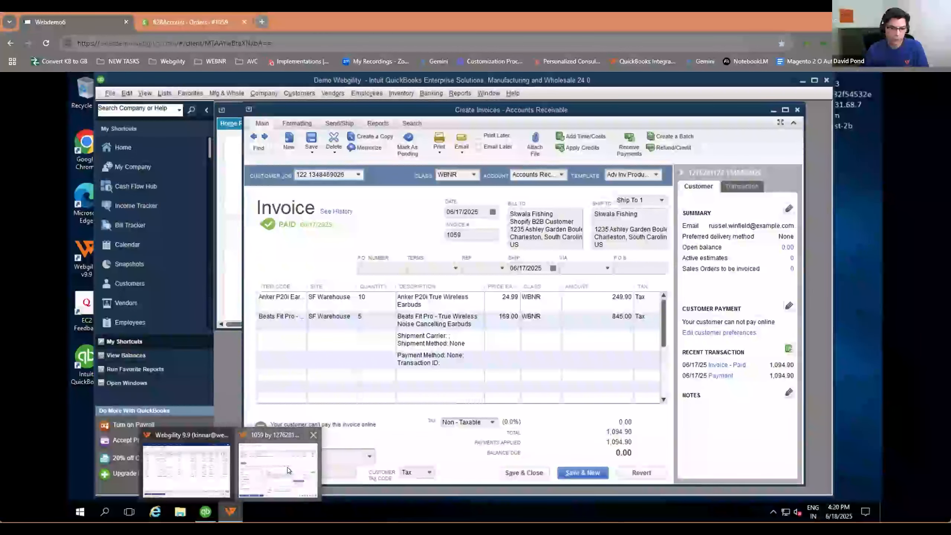
click(287, 466)
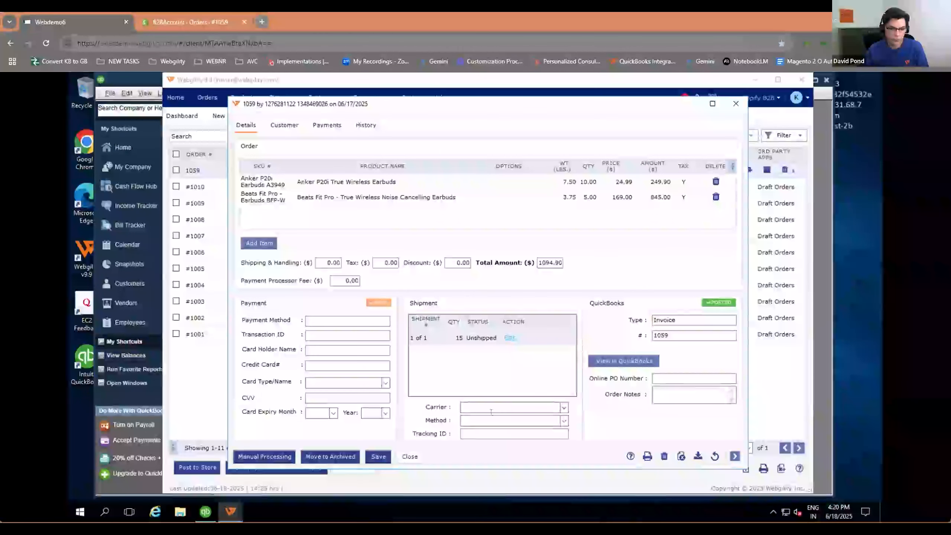
click(734, 102)
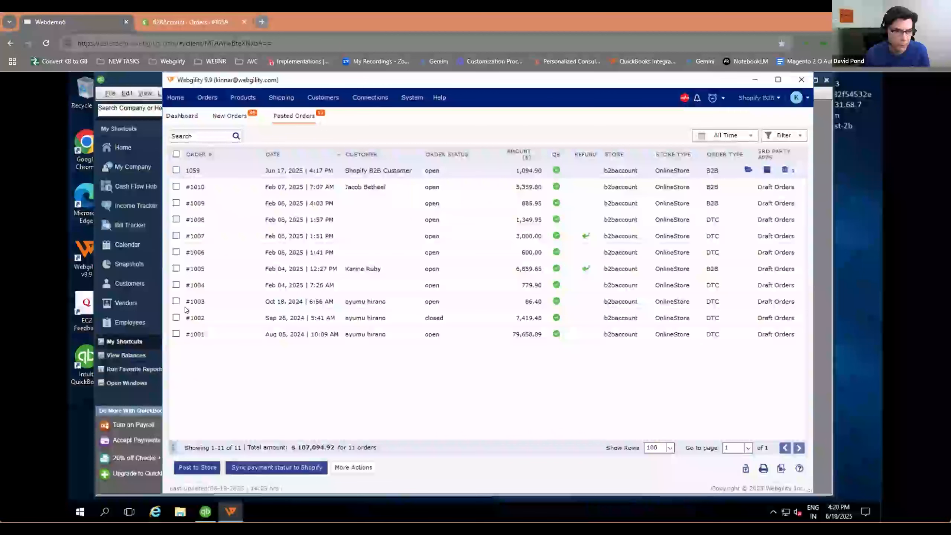
click(177, 170)
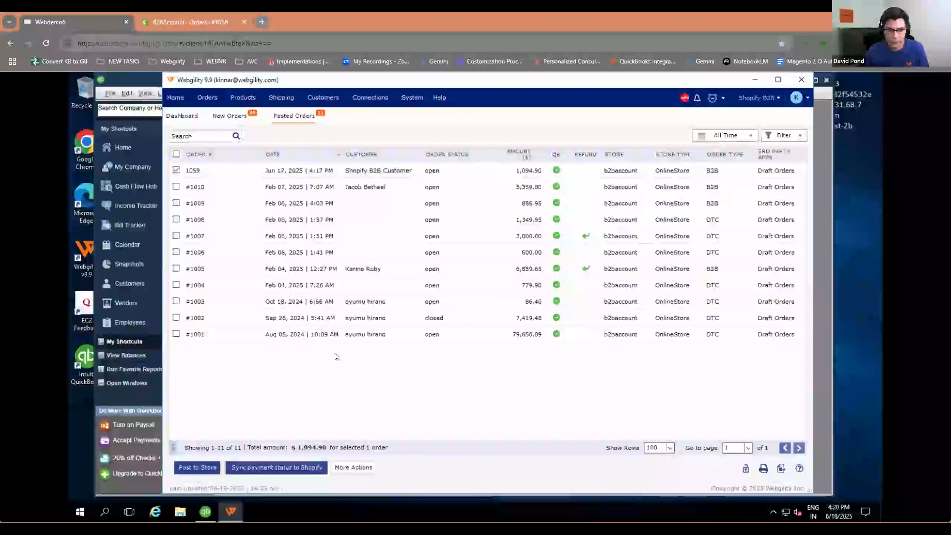
click(290, 469)
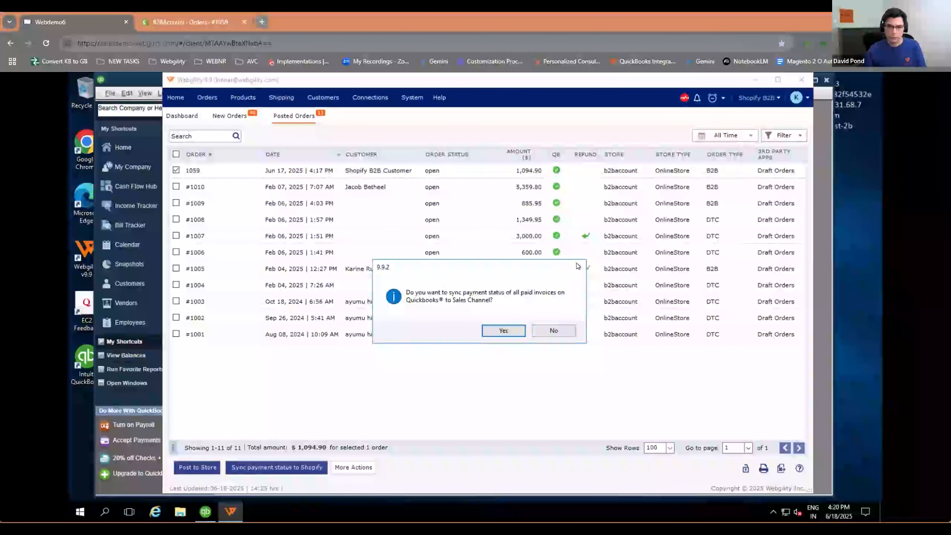
click(550, 331)
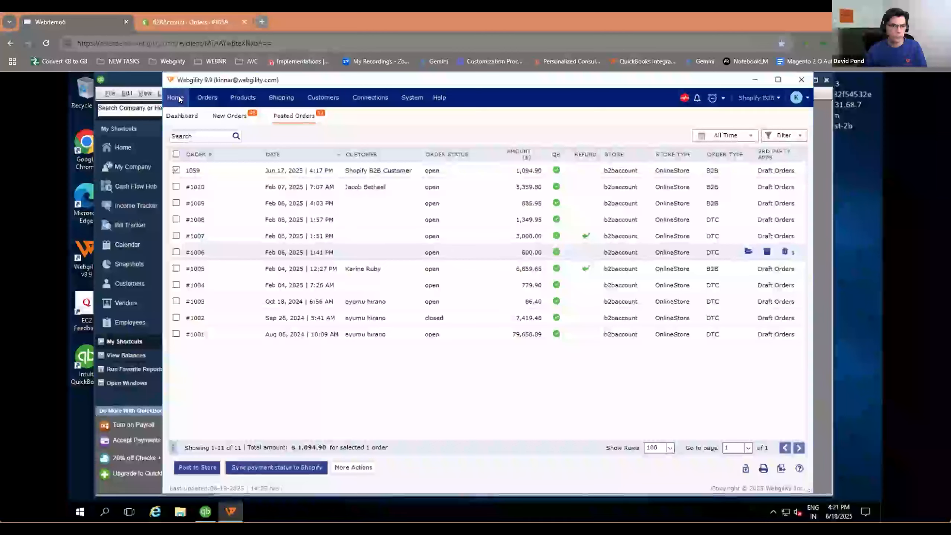
click(188, 116)
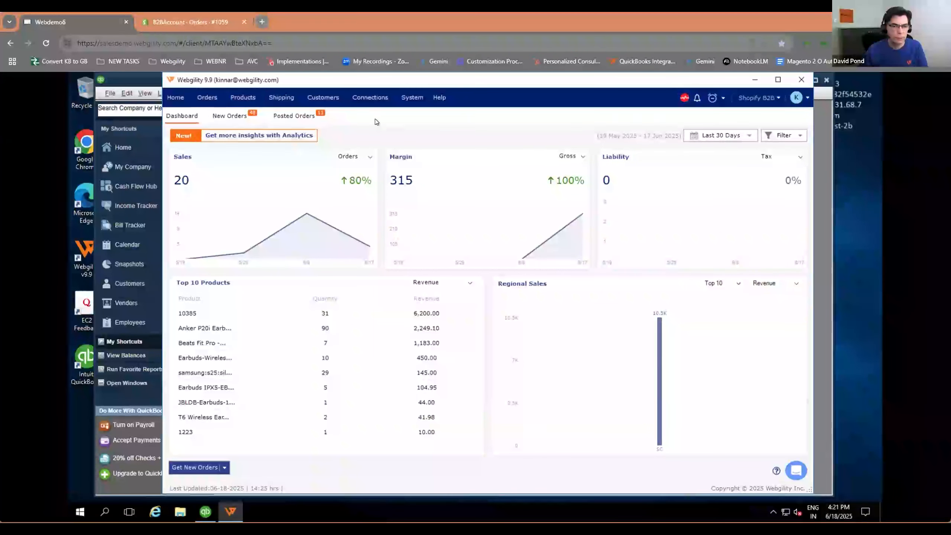
click(370, 96)
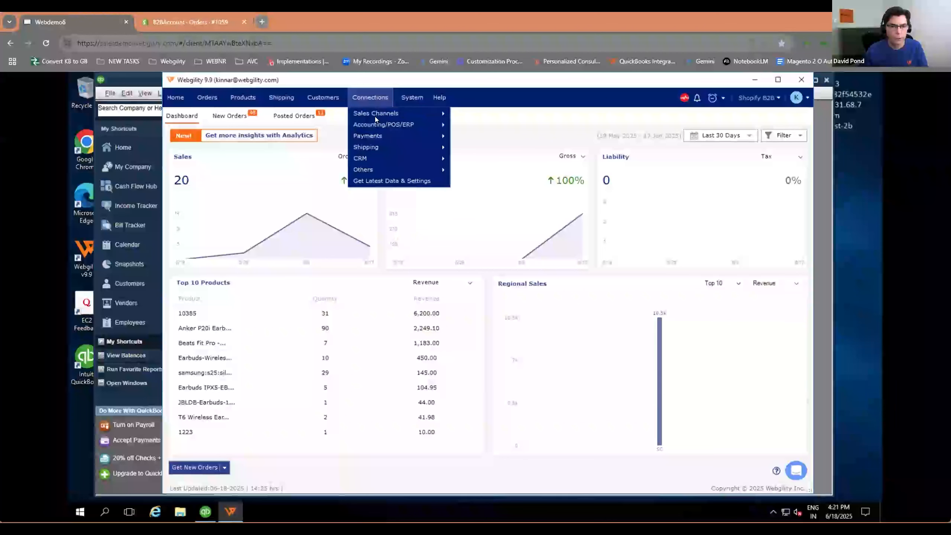
mouse_move(376, 124)
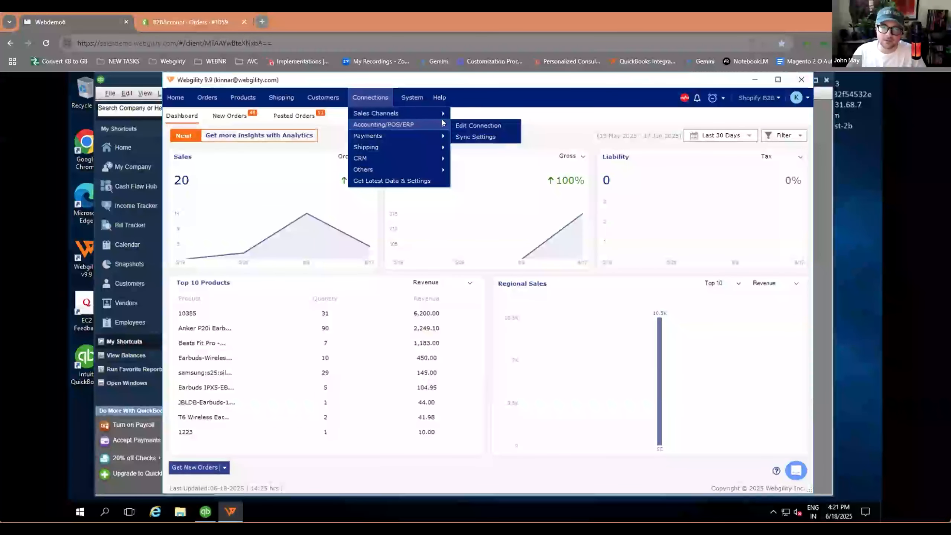
mouse_move(438, 114)
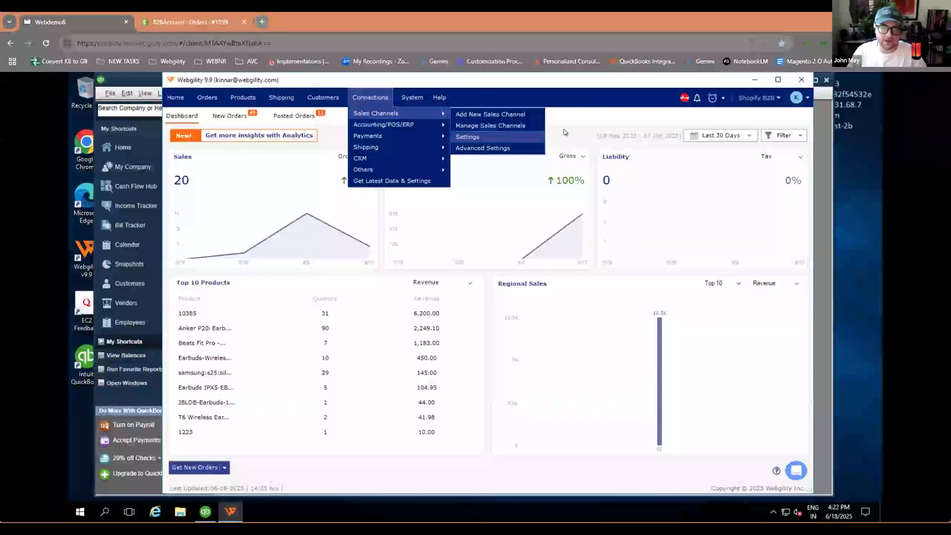
mouse_move(419, 135)
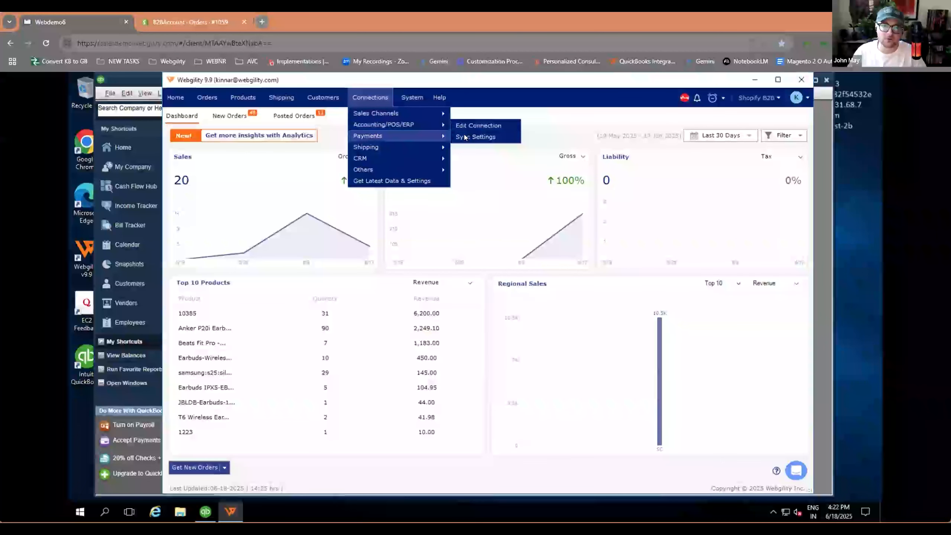
Step: Look at the payment processing settings, close them, and review the order posting rules in the accounting sync settings for Shopify B2B
click(476, 137)
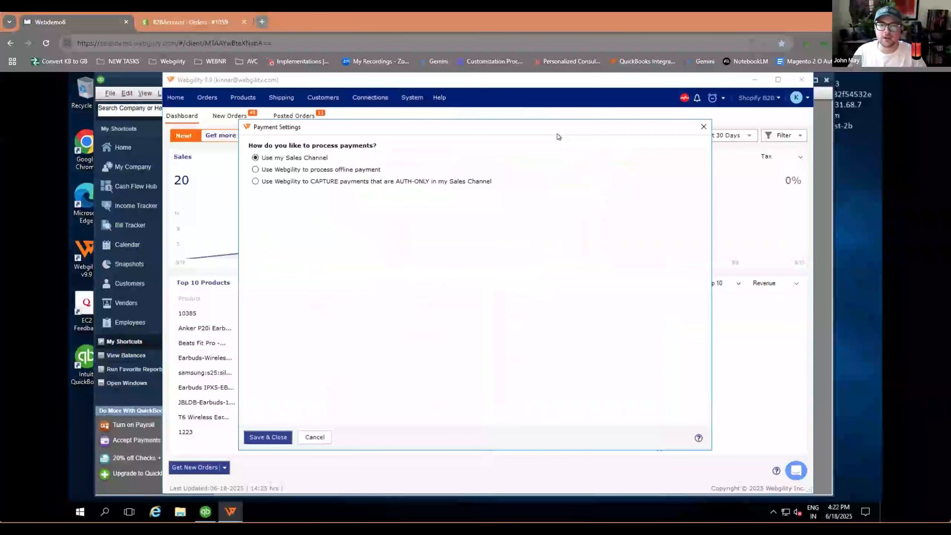
click(704, 127)
click(369, 98)
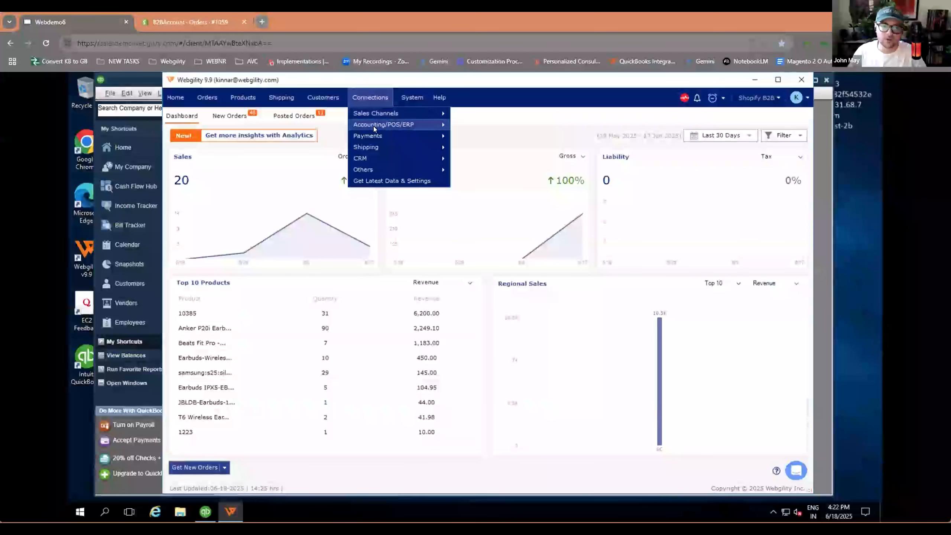
mouse_move(374, 125)
click(466, 138)
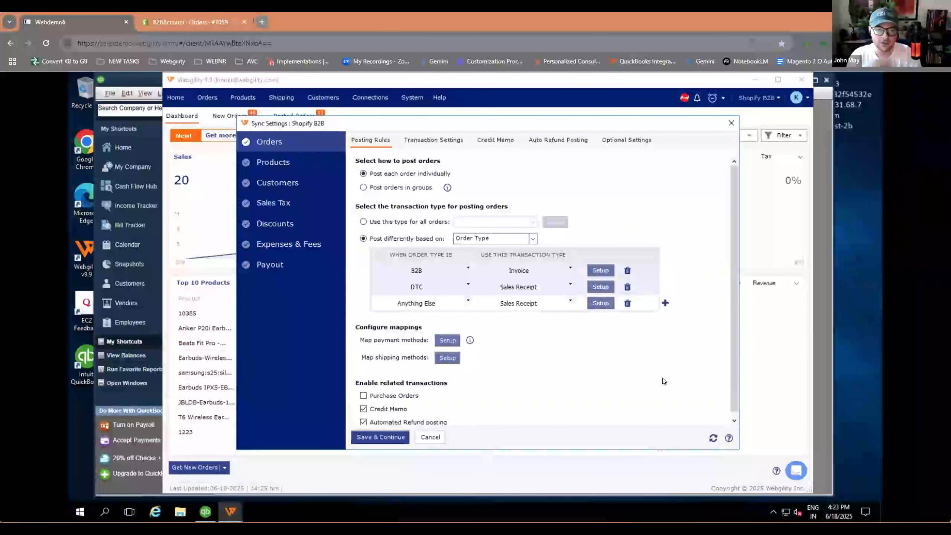
scroll(656, 379, down, 1)
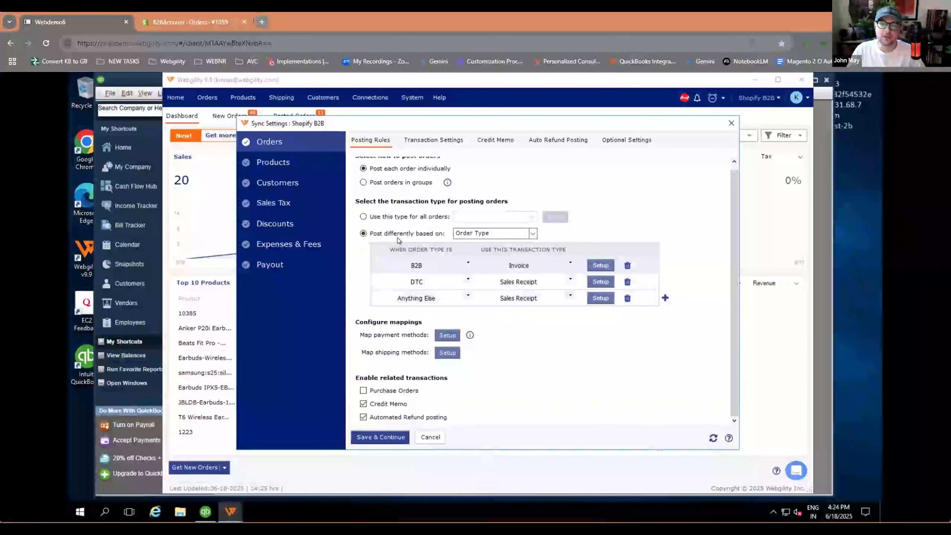
Step: Base the order posting rules on Order Status and assign the Invoice transaction type to the Anything status
click(533, 233)
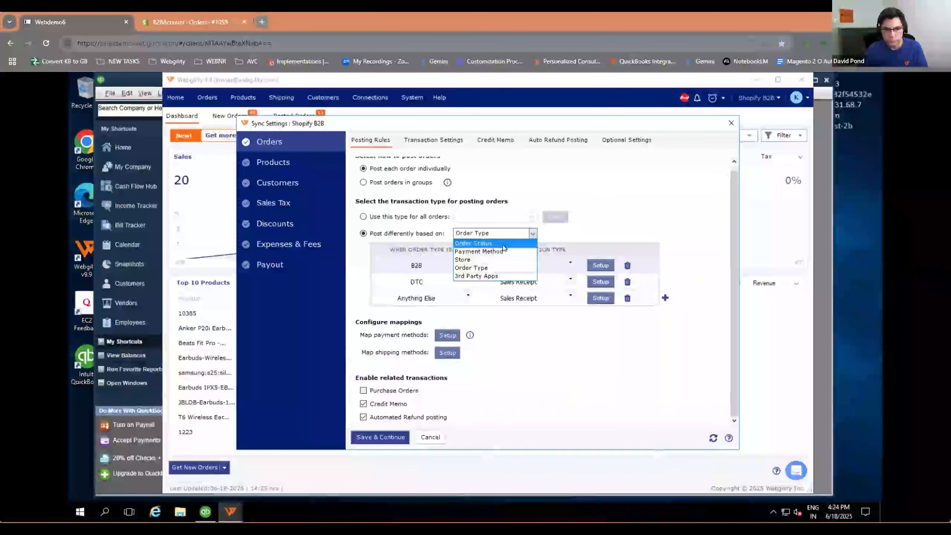
key(Down)
key(Down)
key(Down)
key(Down)
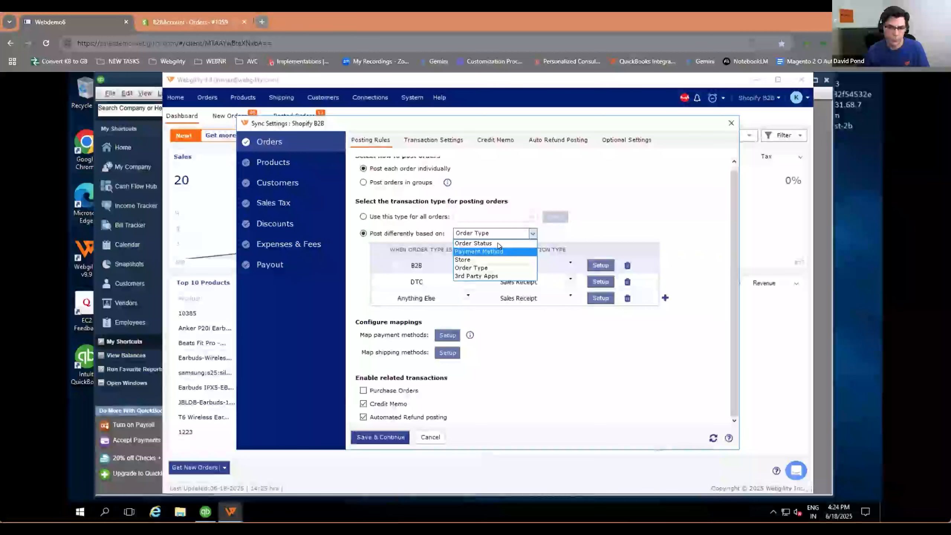
click(497, 244)
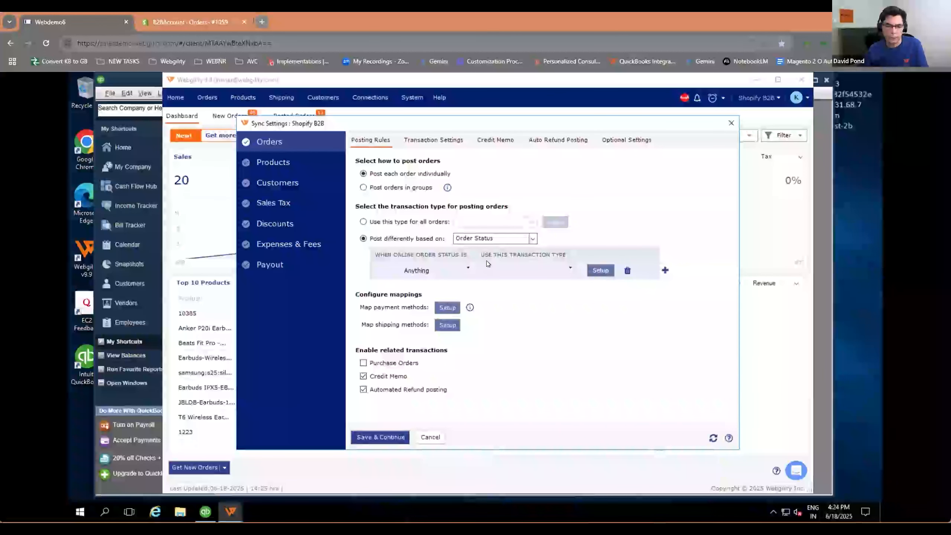
click(465, 264)
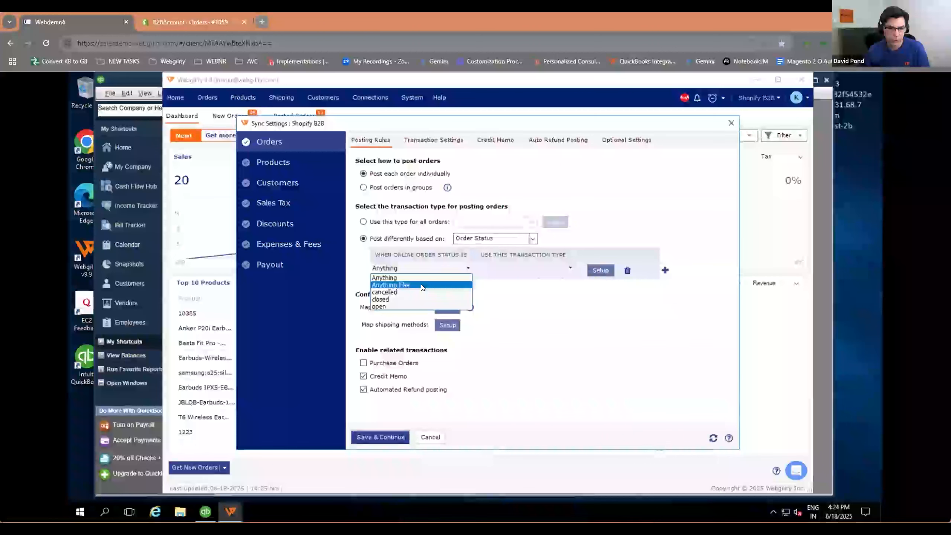
click(573, 270)
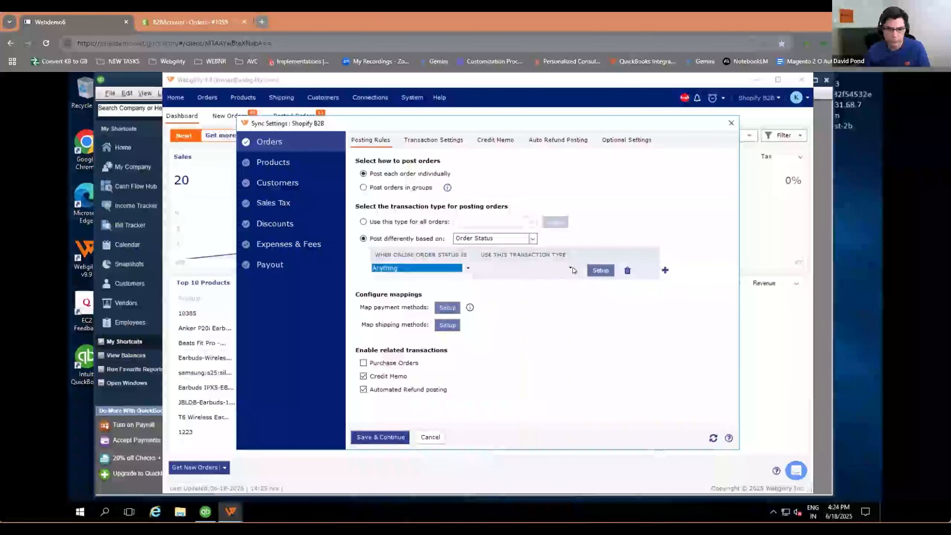
click(567, 268)
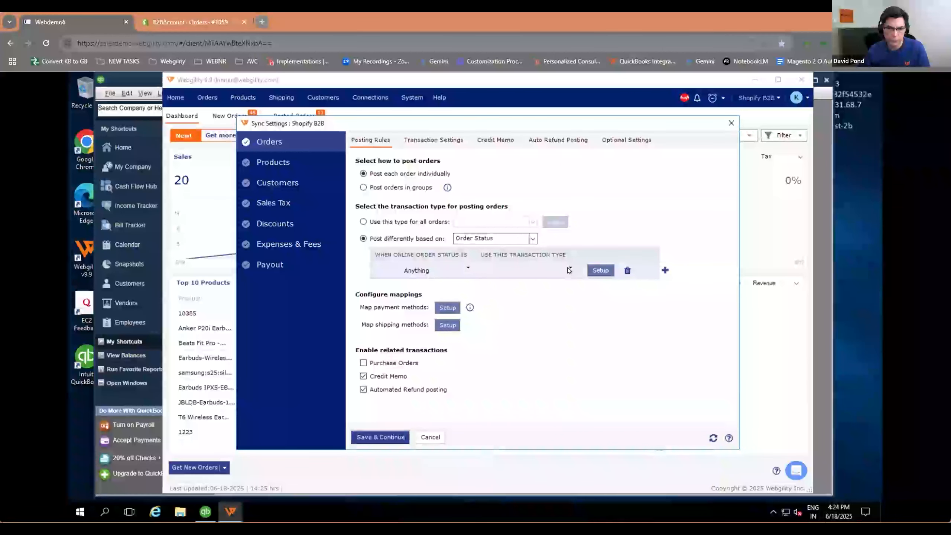
click(568, 267)
Step: In the invoice rule's transaction settings, choose Net 30 default terms, the Accounts Receivable account and the Accounting Customer Terms term type
click(607, 272)
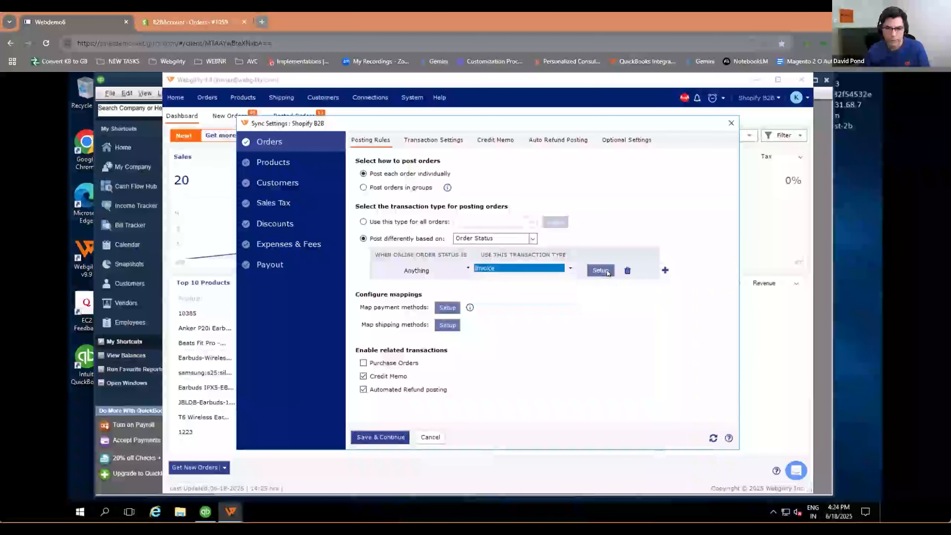
click(608, 271)
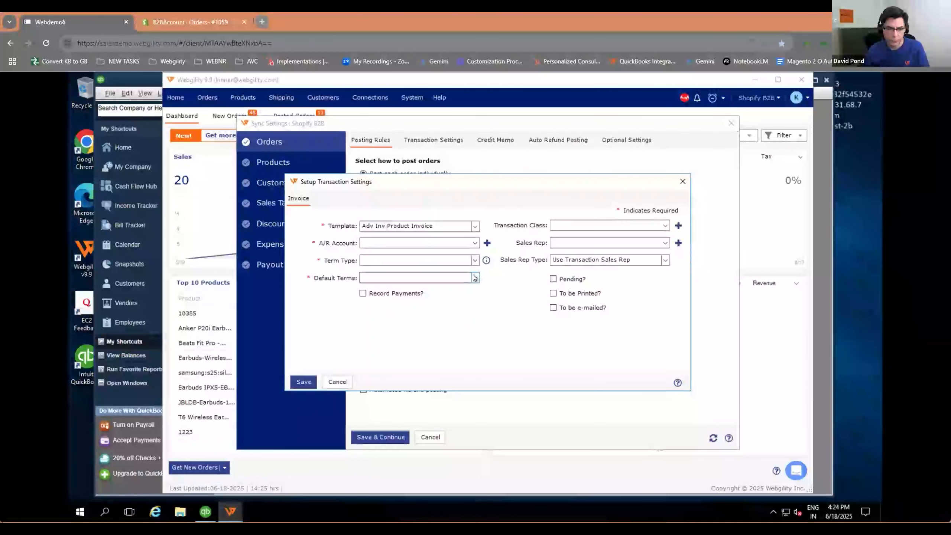
click(475, 277)
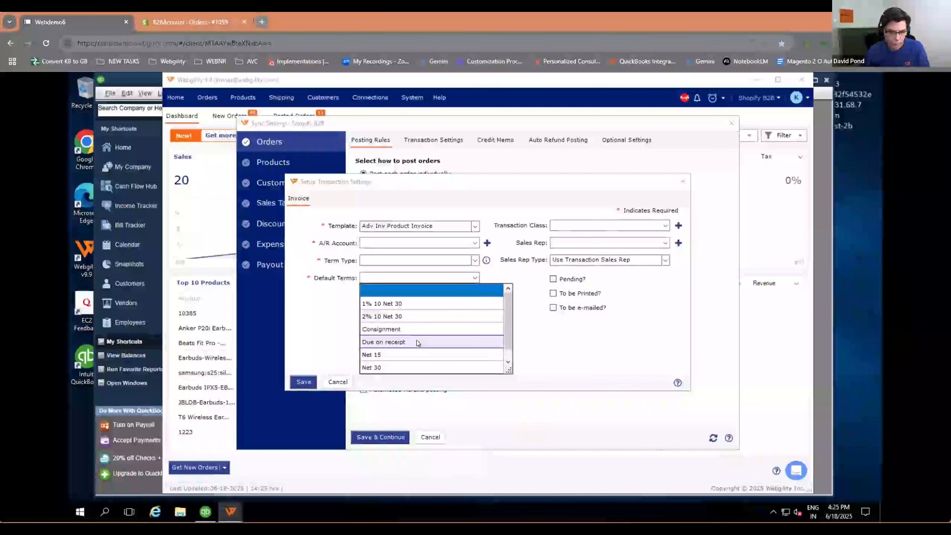
click(406, 367)
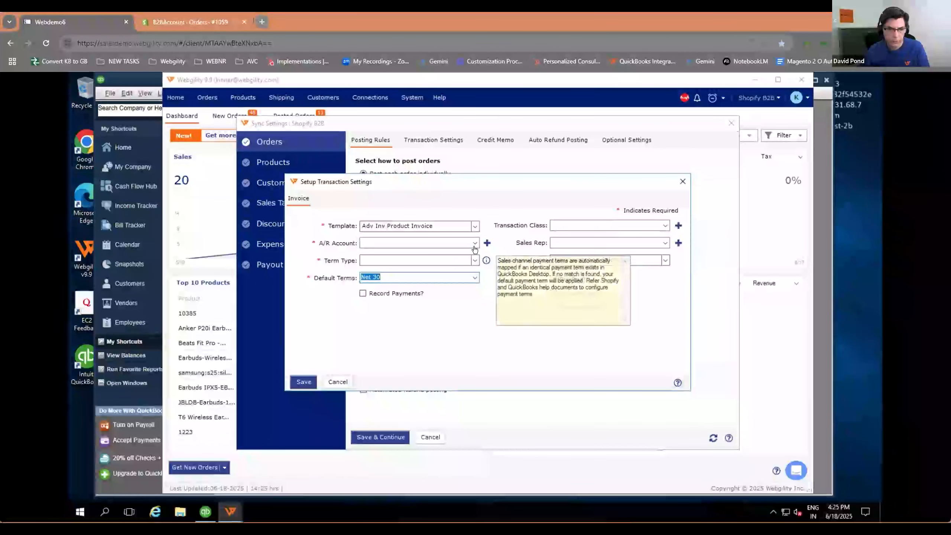
click(427, 242)
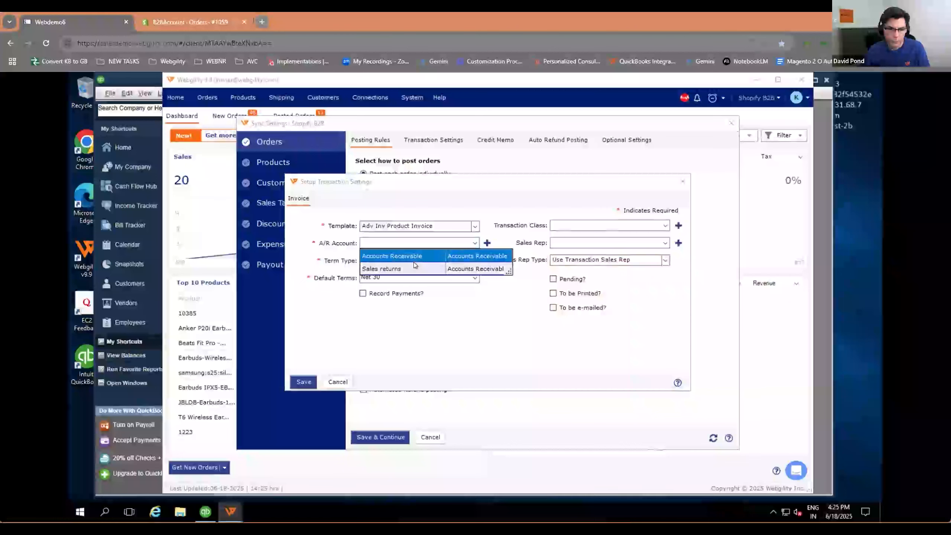
click(409, 255)
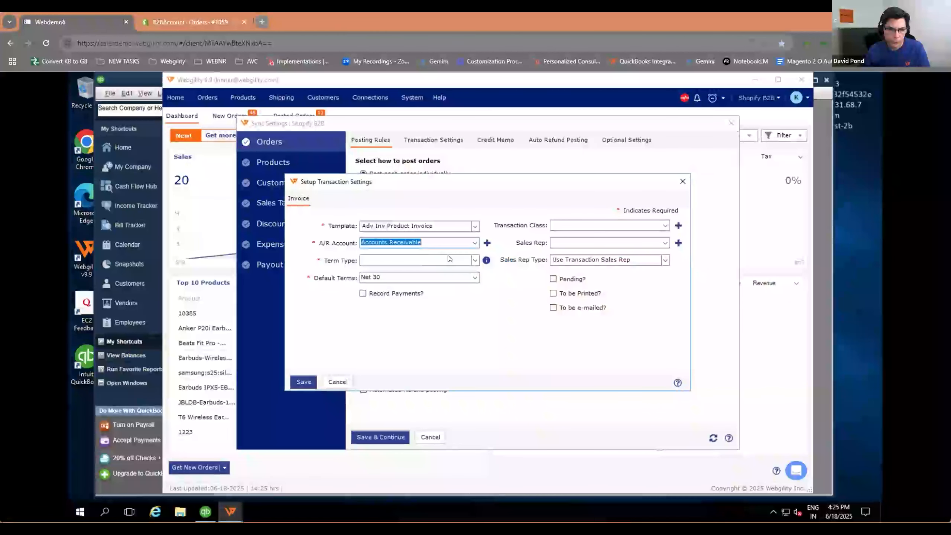
click(473, 260)
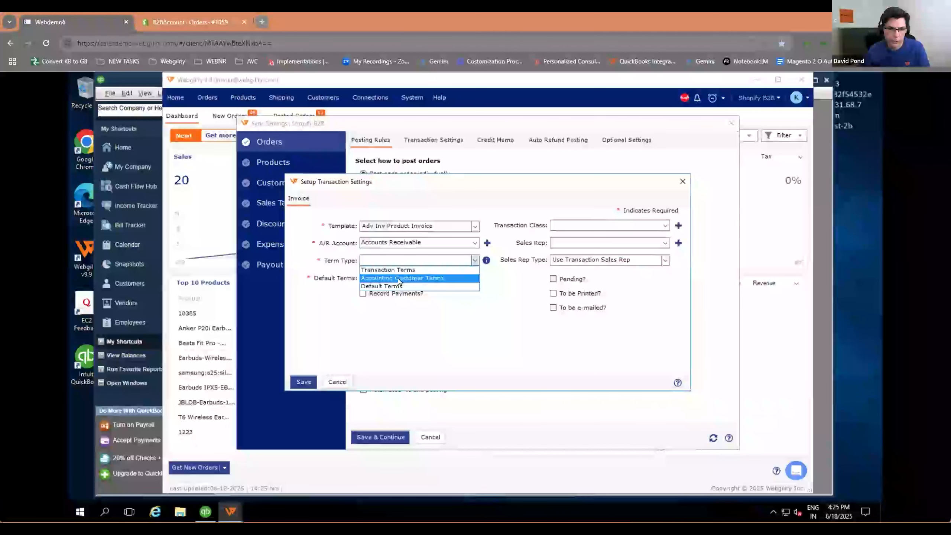
click(434, 277)
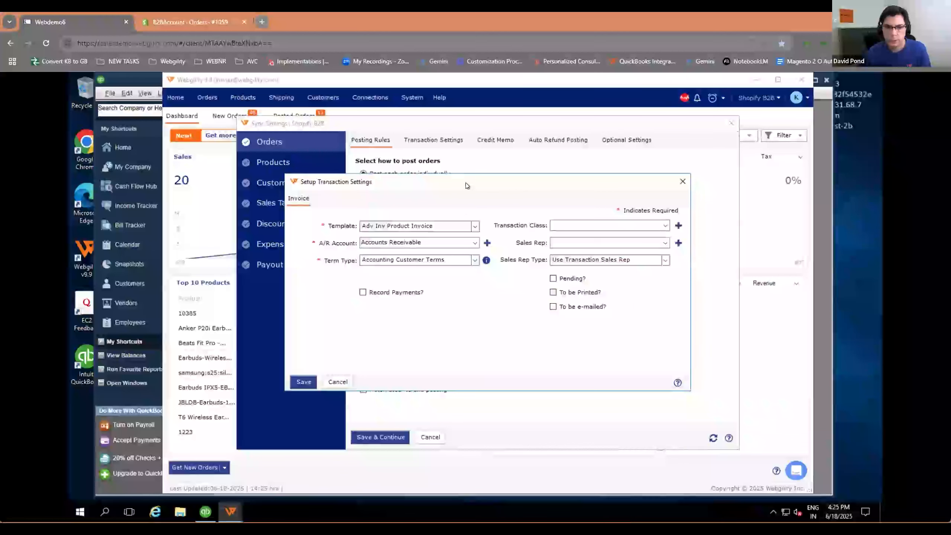
Step: Set the invoice's sales rep type to Use Customer Sales Rep, and close the transaction settings without saving
drag(476, 182, 484, 245)
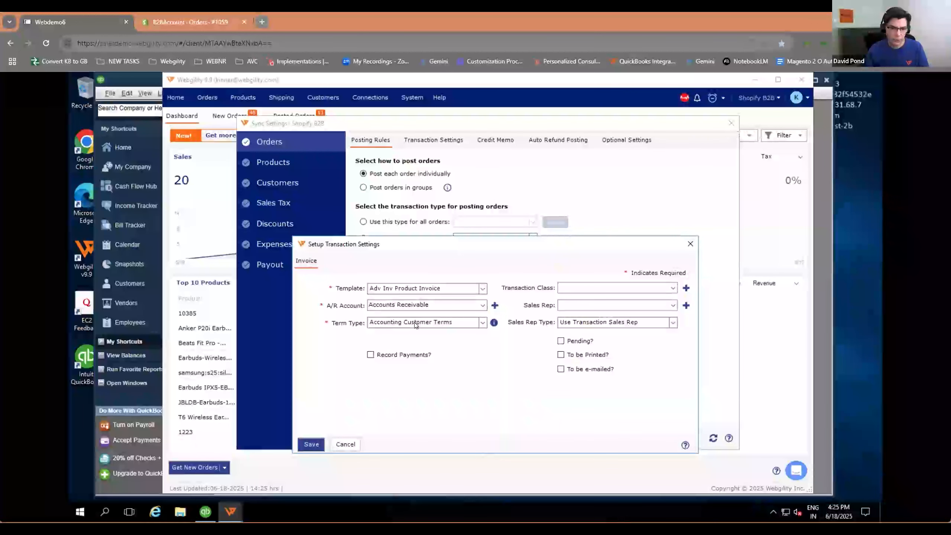
click(669, 323)
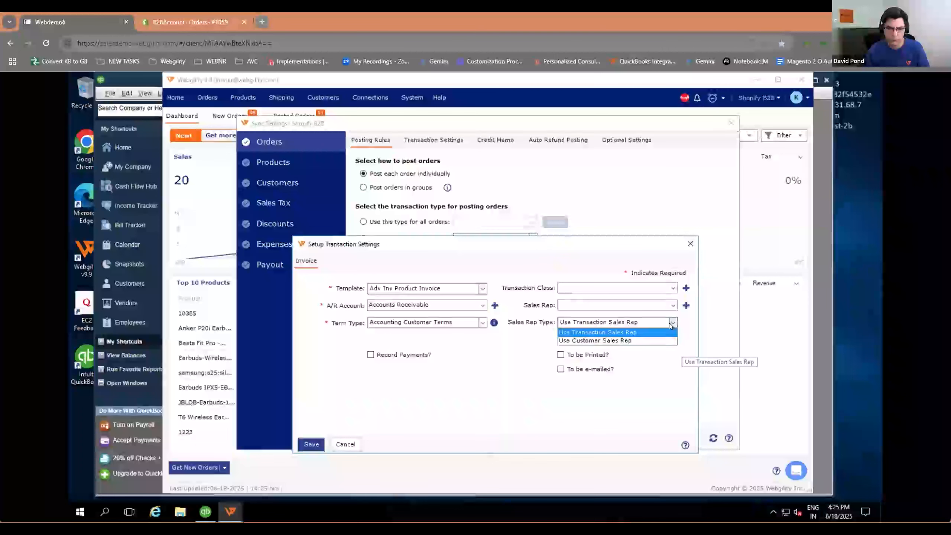
click(624, 341)
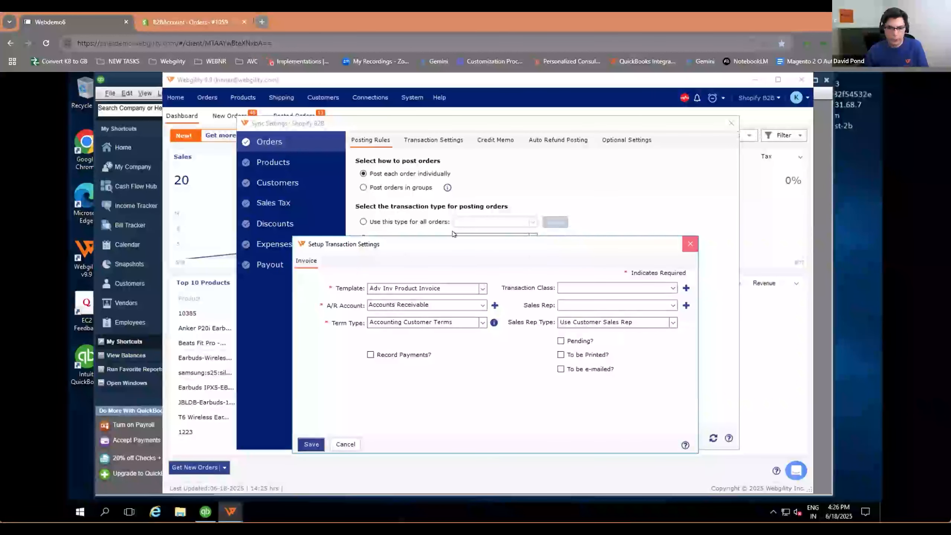
click(691, 244)
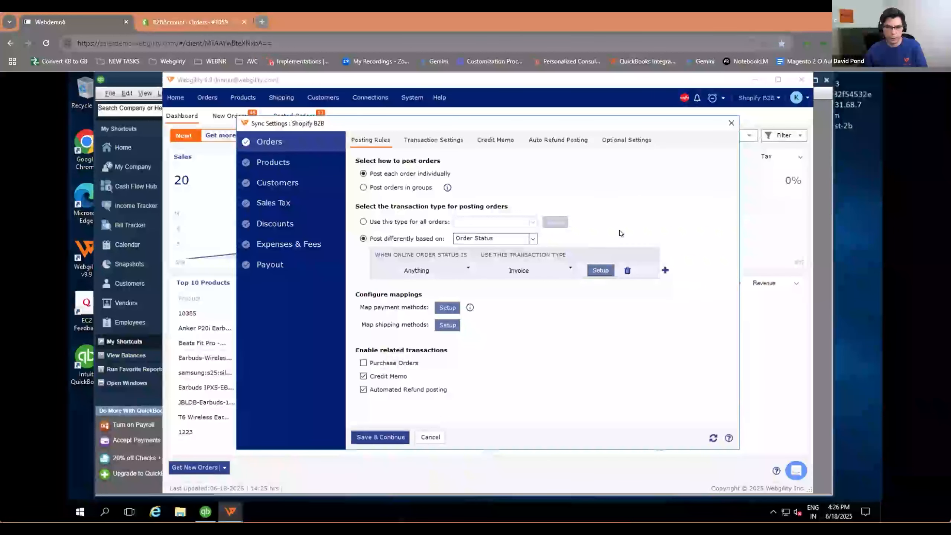
Step: Base the posting rules on Payment Method, add a second rule, and assign Invoice to the first and Sales Receipt to the second
click(533, 239)
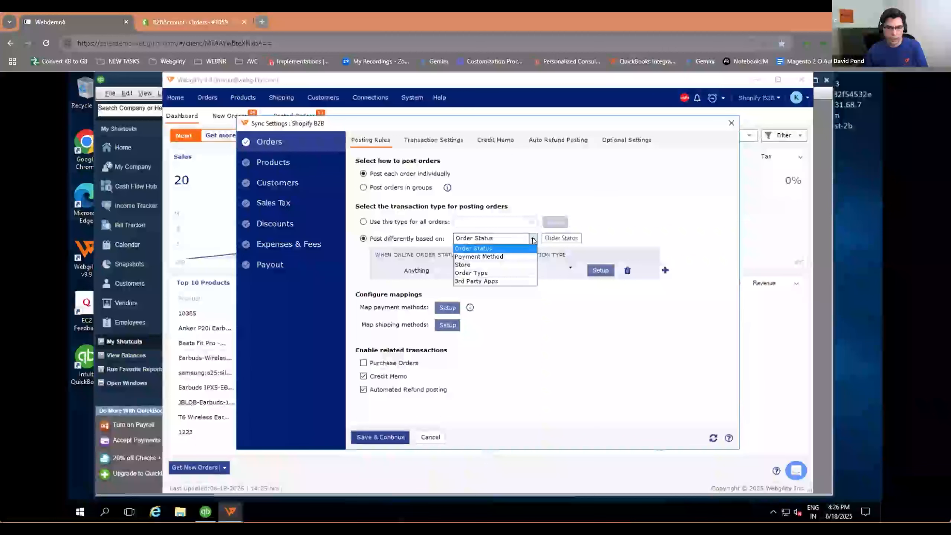
click(512, 257)
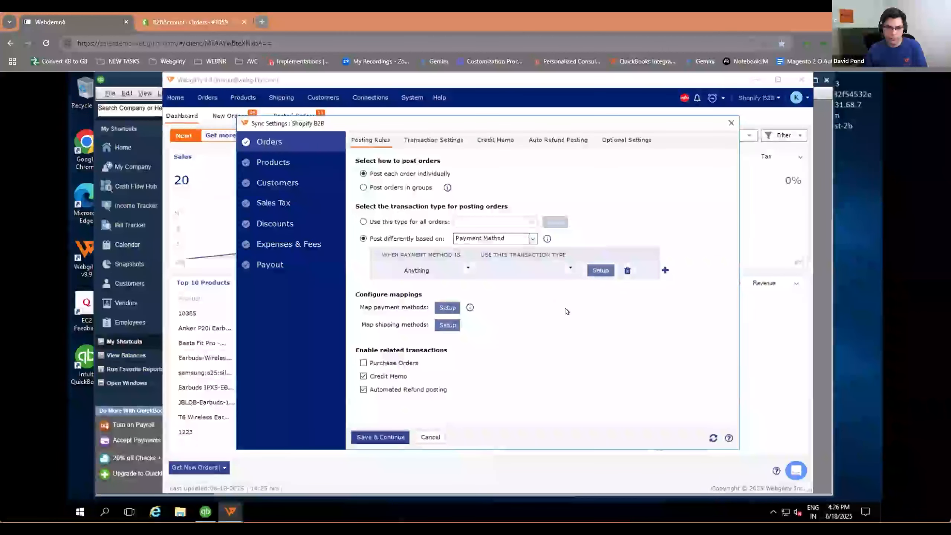
click(665, 271)
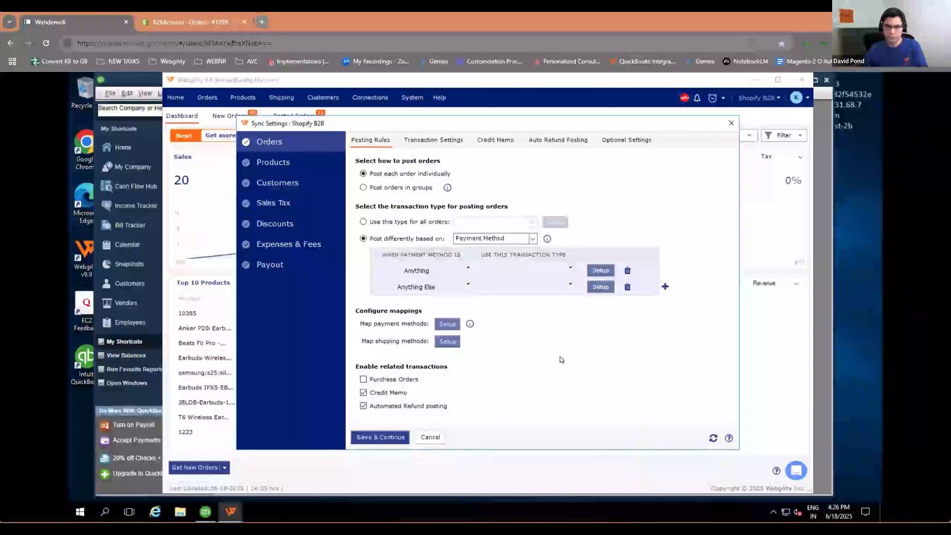
click(570, 268)
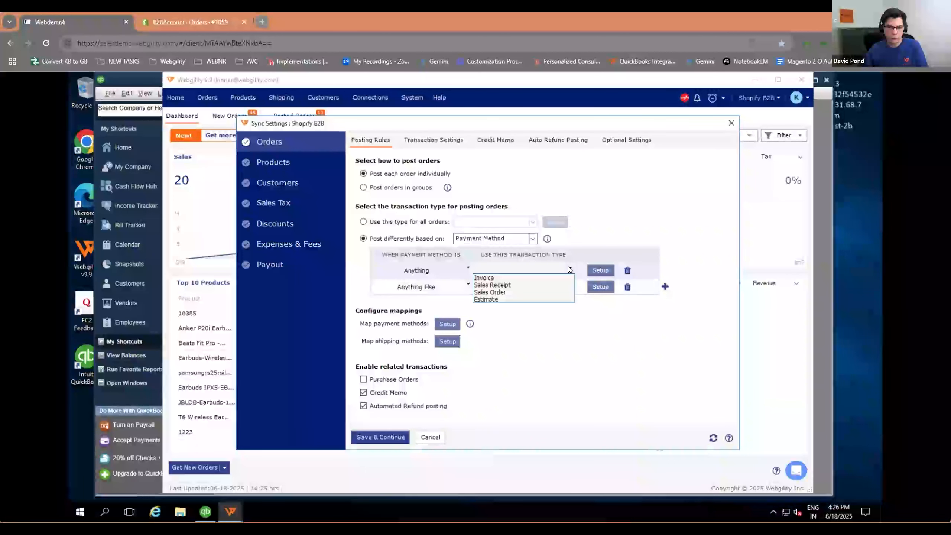
click(534, 278)
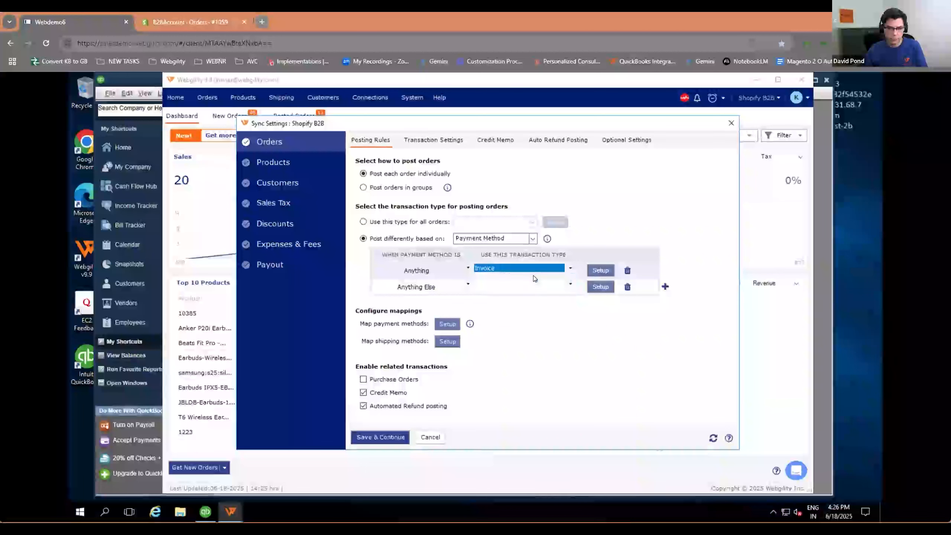
click(569, 286)
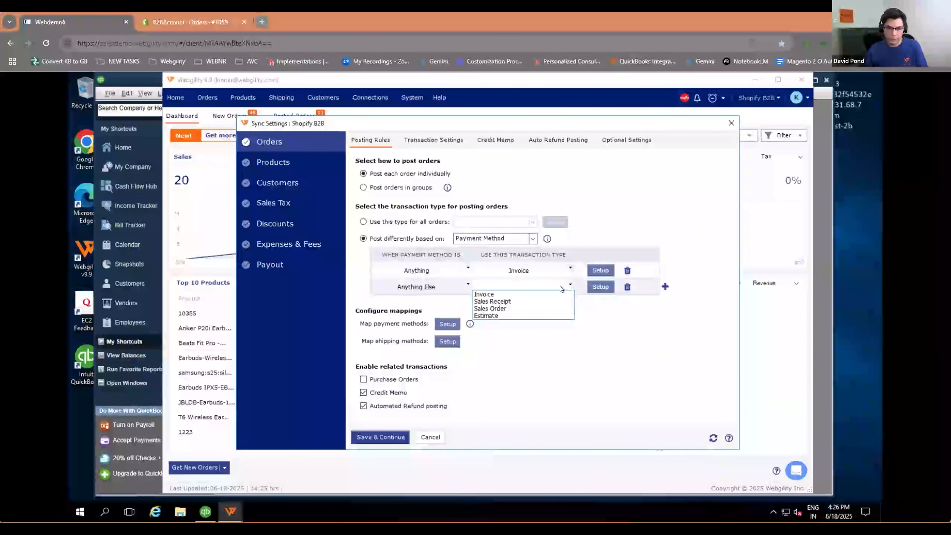
click(542, 302)
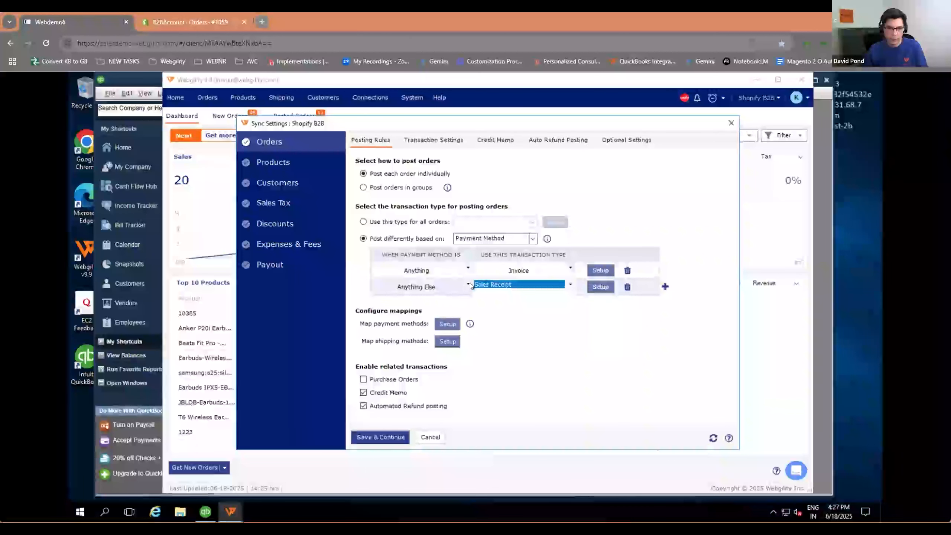
Step: Set the payment method to Cash for the Invoice rule and Visa for the Sales Receipt rule
click(465, 267)
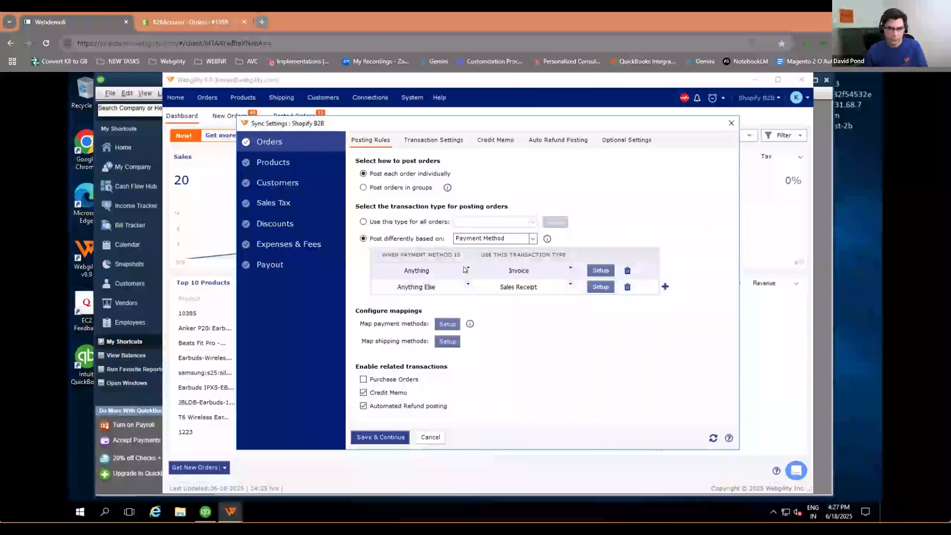
click(466, 270)
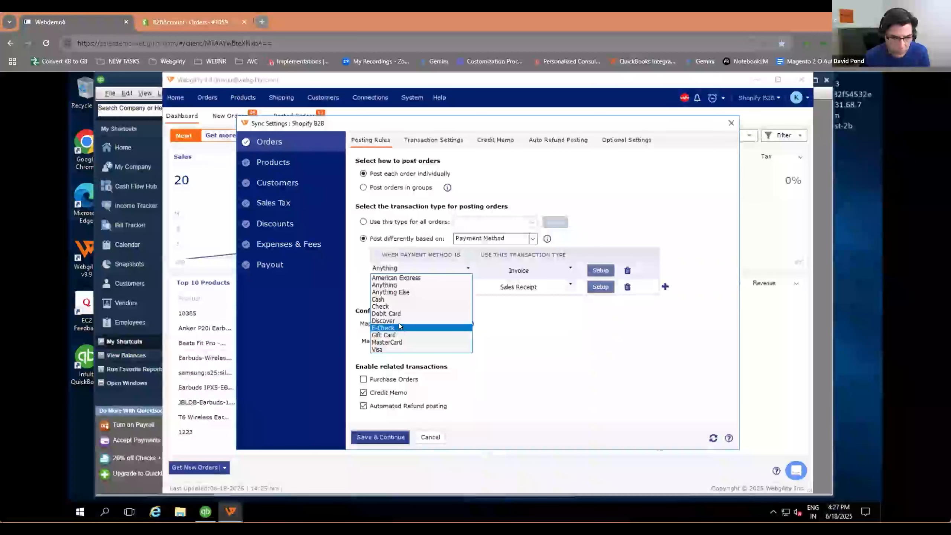
click(393, 299)
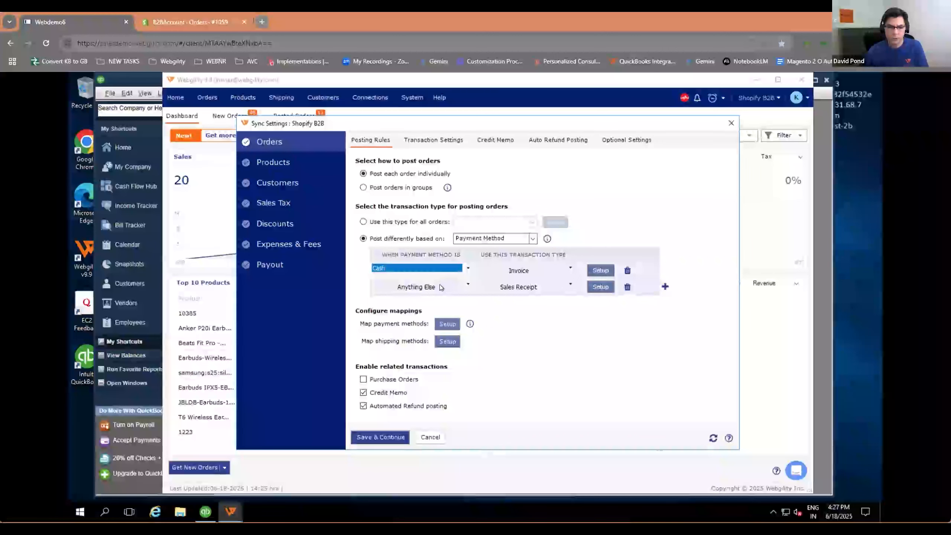
click(468, 283)
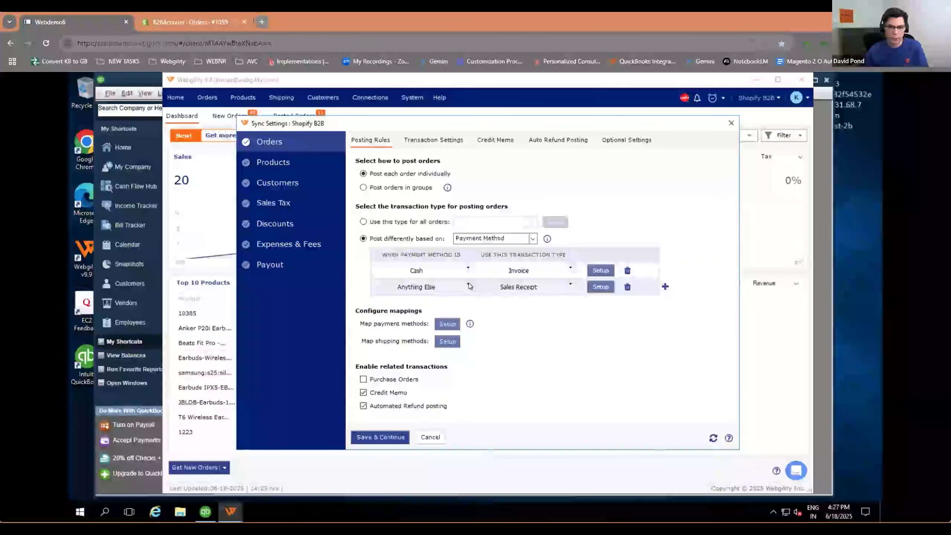
click(469, 286)
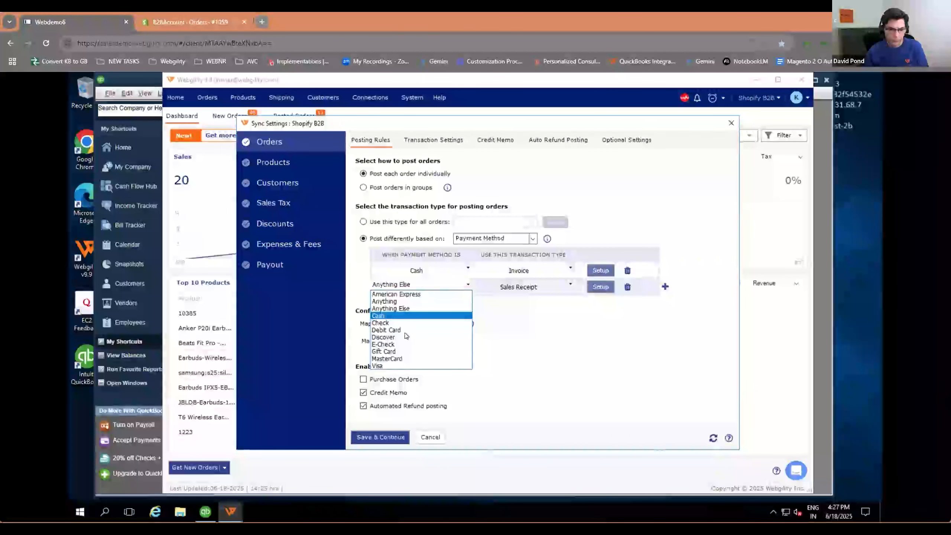
click(390, 365)
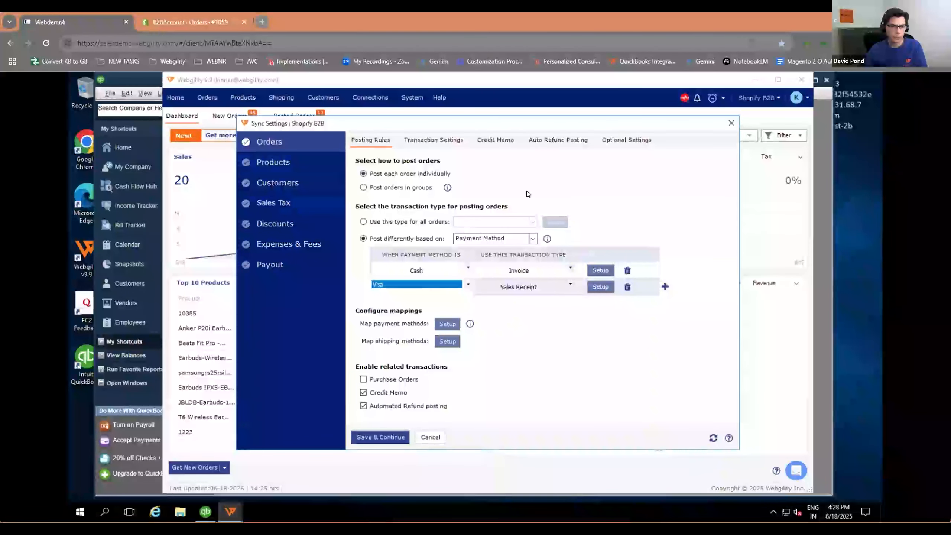
Step: In the customer sync settings, disable B2B company matching and the fallback email match, and review the available customer match rules
click(289, 184)
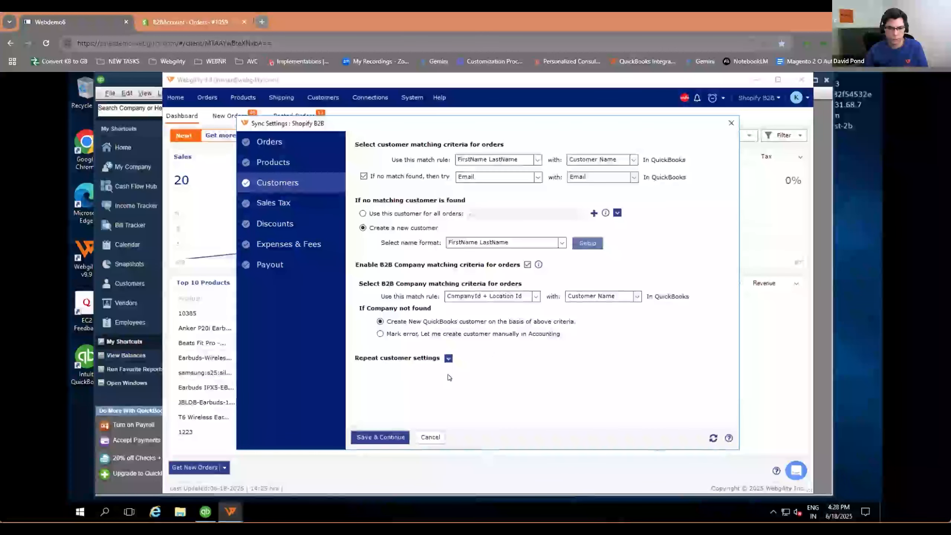
click(527, 265)
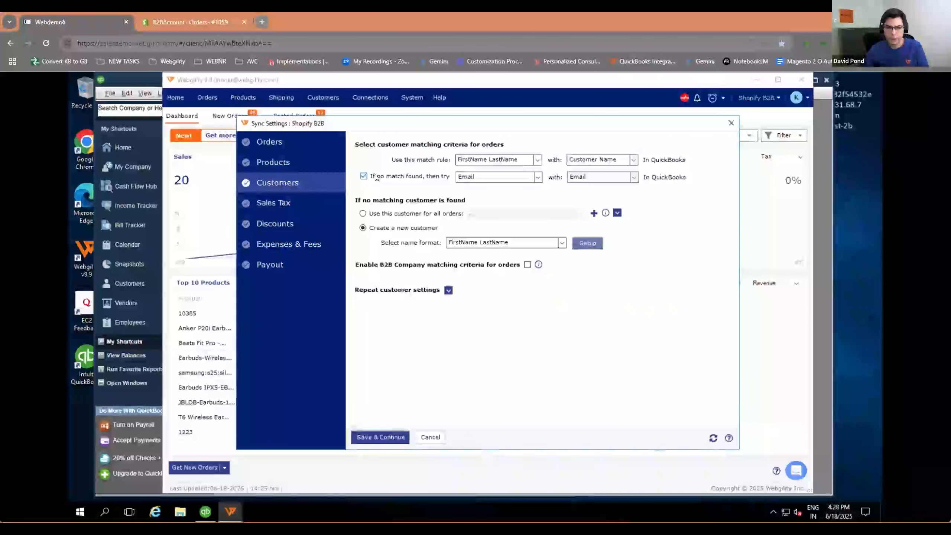
click(363, 176)
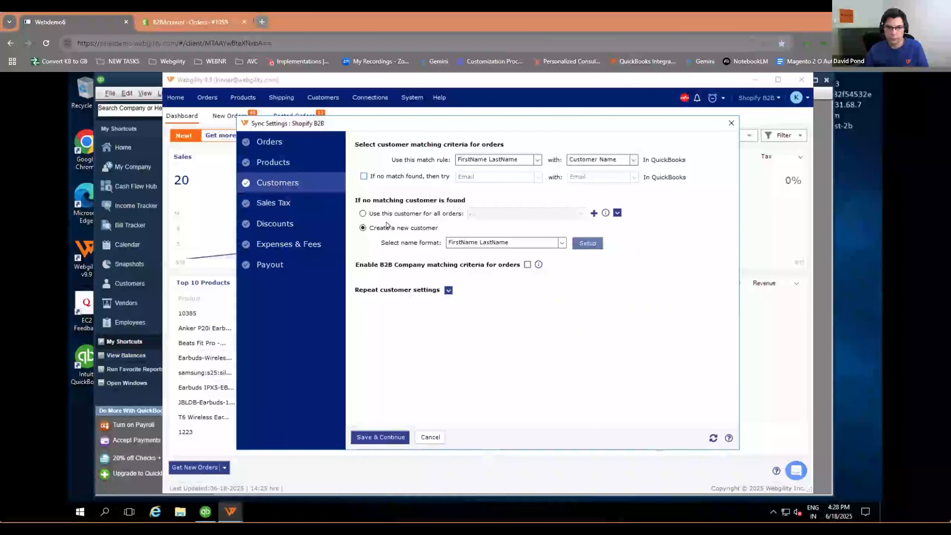
click(537, 160)
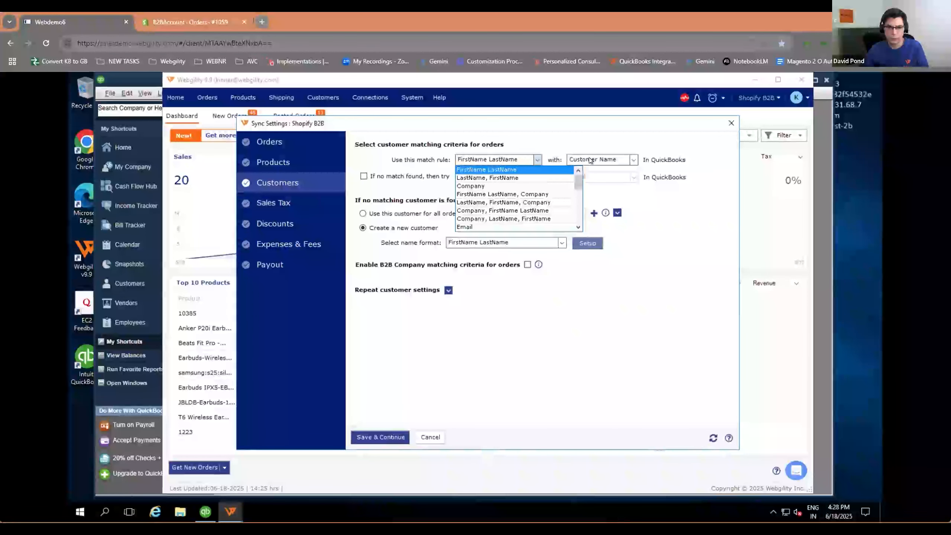
click(418, 160)
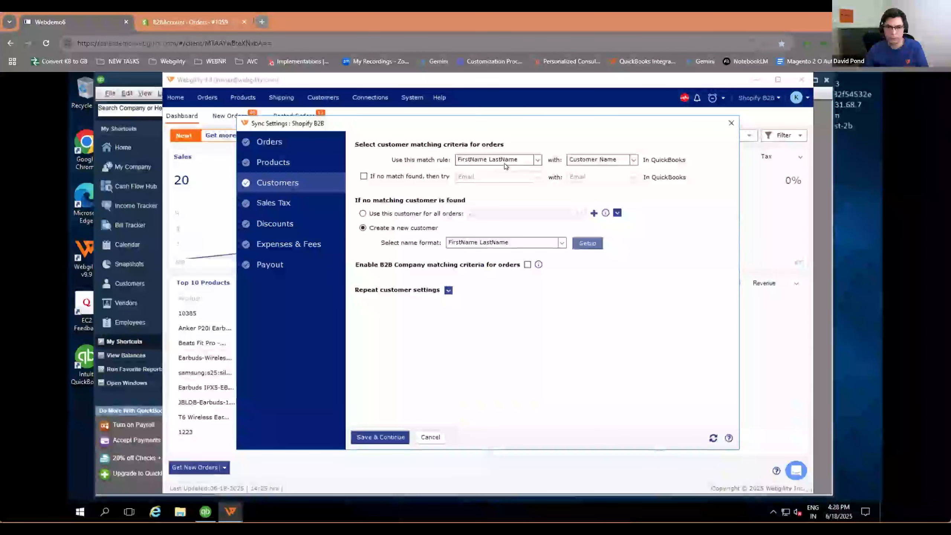
Step: Set unmatched orders to use one existing customer for all orders, choosing the first numeric customer entry
click(362, 213)
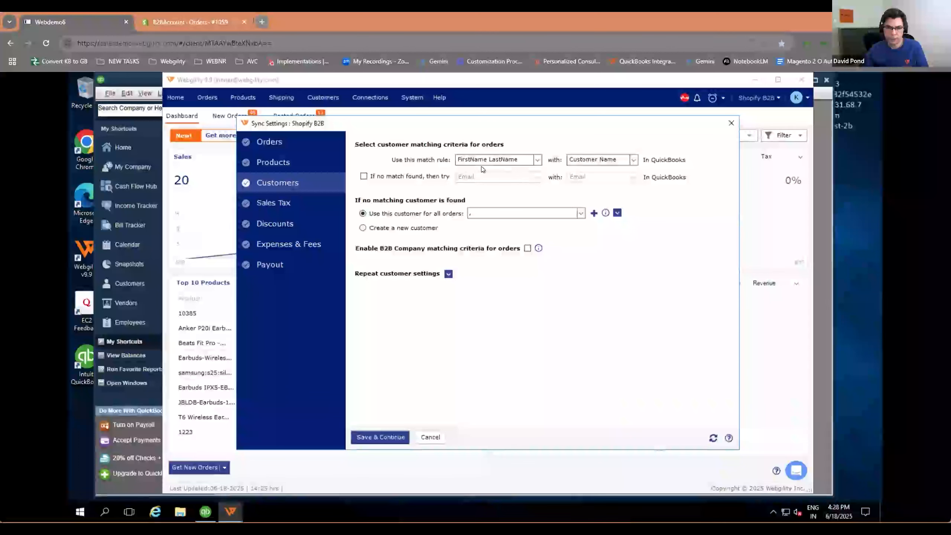
click(581, 214)
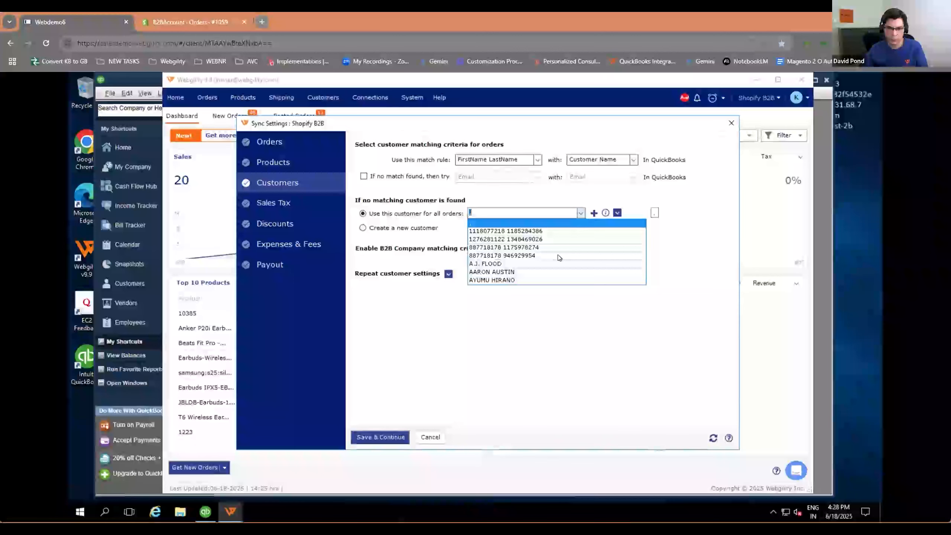
click(487, 231)
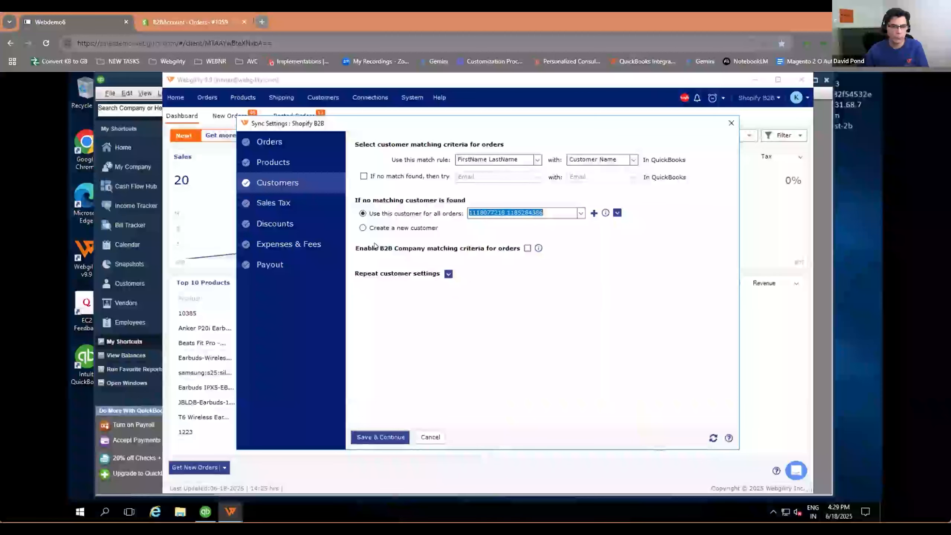
Step: Review the product matching settings, base the order posting rules on Order Type, and close the sync settings without saving
click(280, 164)
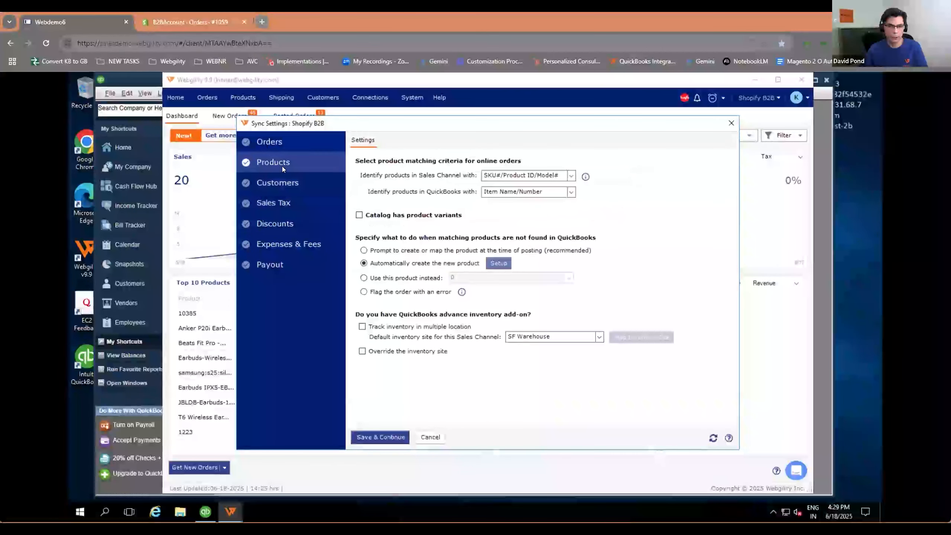
click(271, 142)
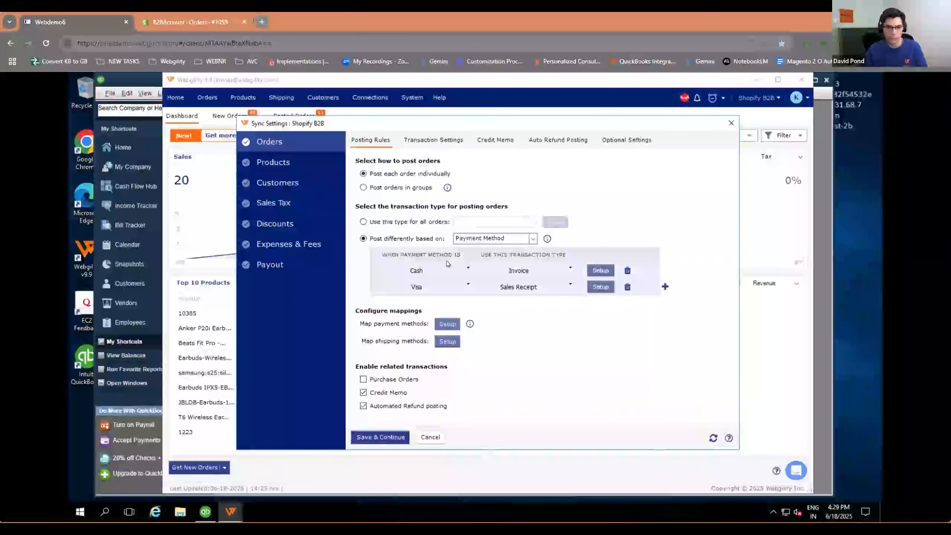
click(495, 238)
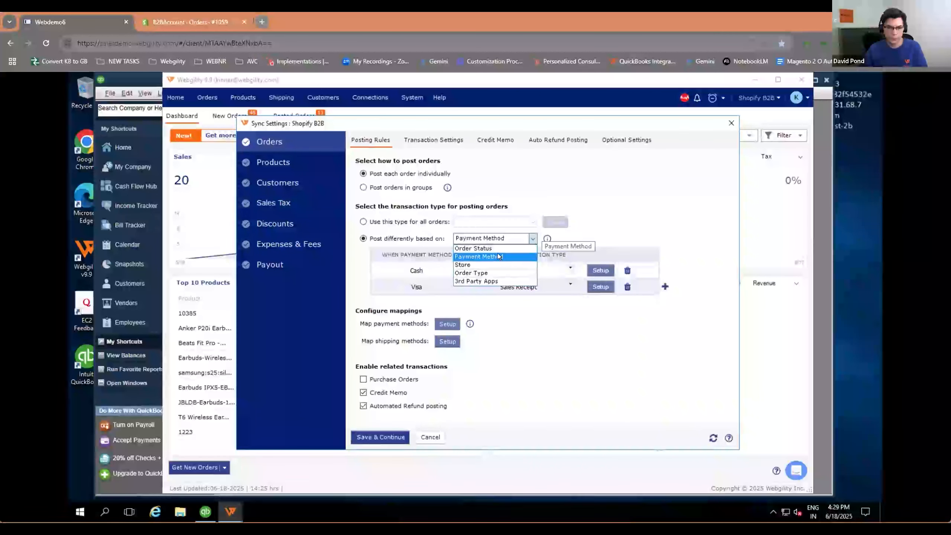
click(494, 274)
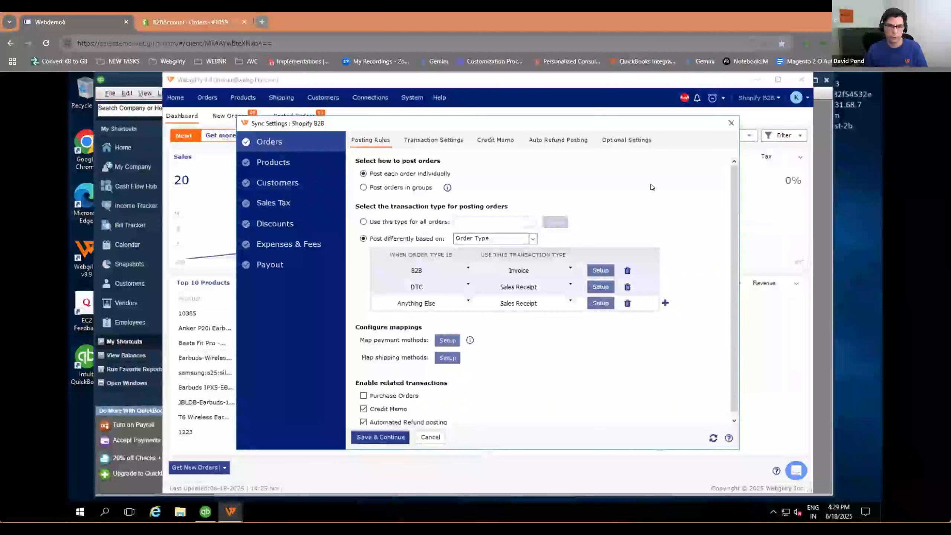
click(732, 124)
Step: Review the order processing options in the Sales Channel Settings, and close them without changes
click(370, 97)
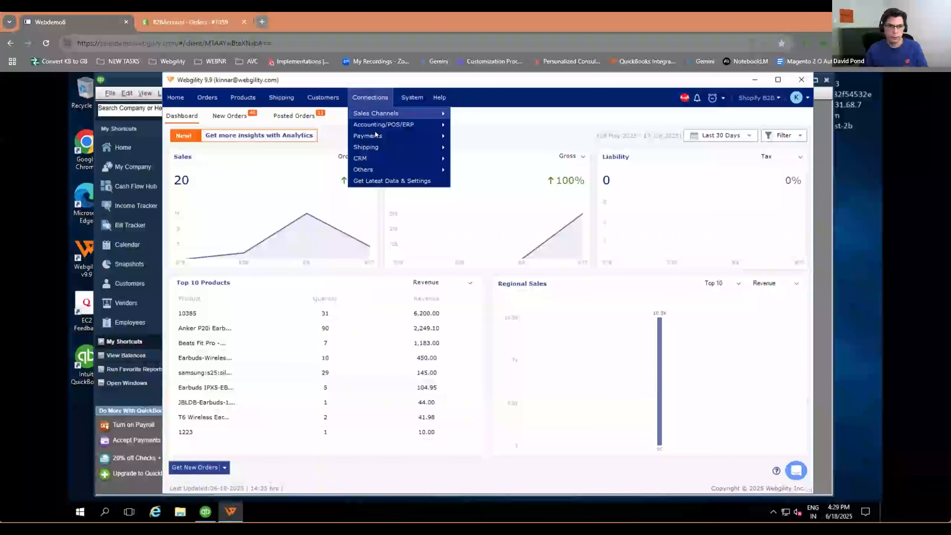
mouse_move(391, 111)
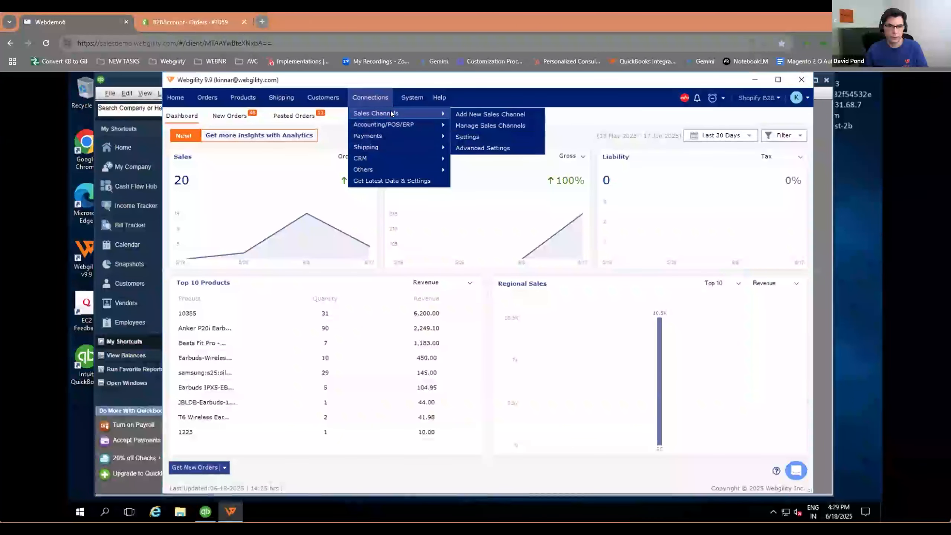
click(485, 137)
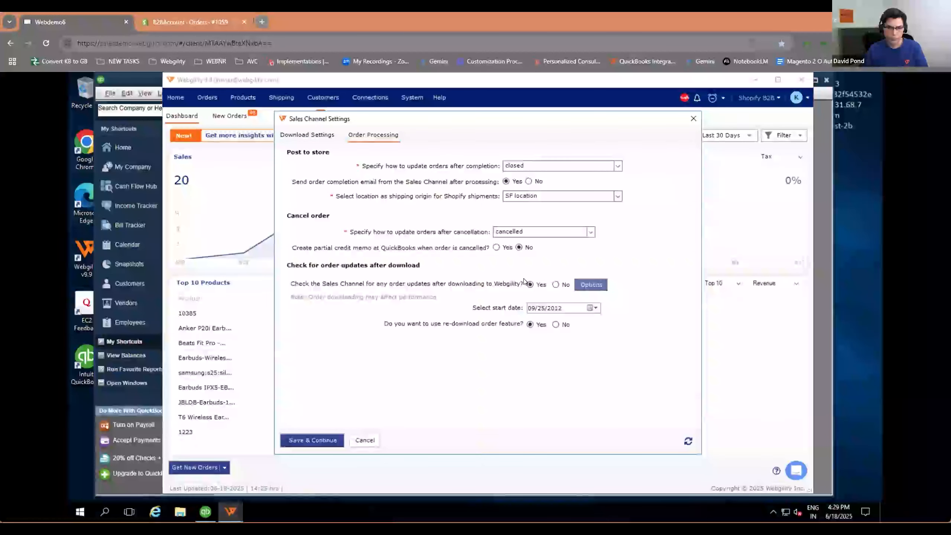
click(694, 119)
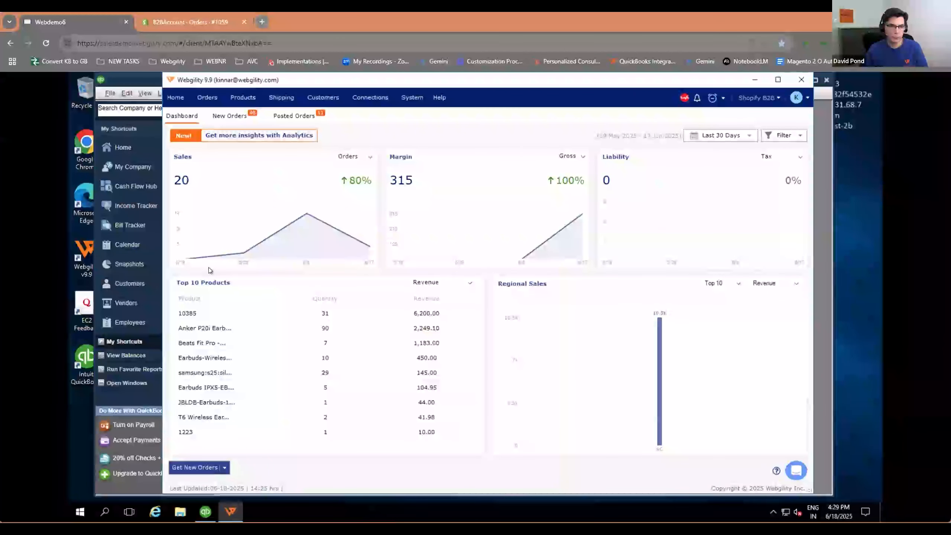
Step: Open the posted orders list and select the B2B order dated Feb 06, 2025
click(303, 117)
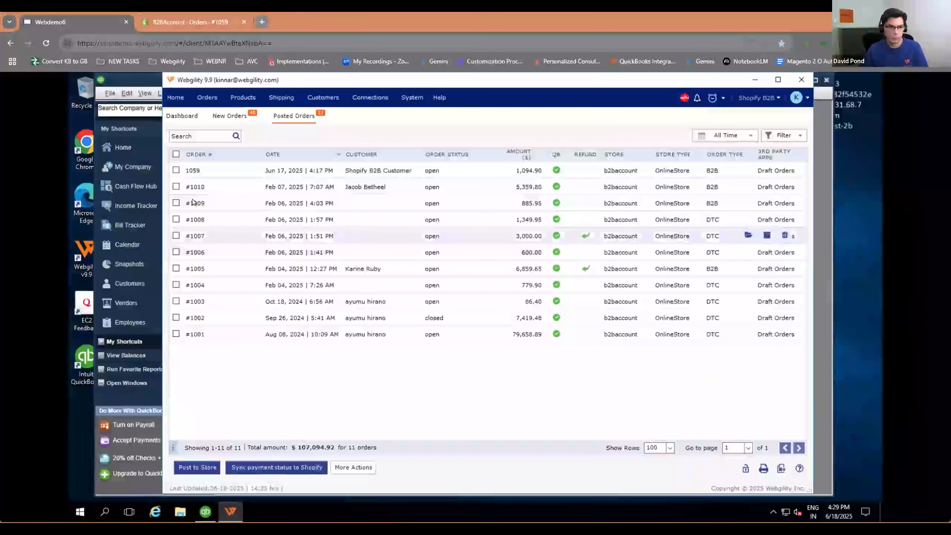
click(194, 204)
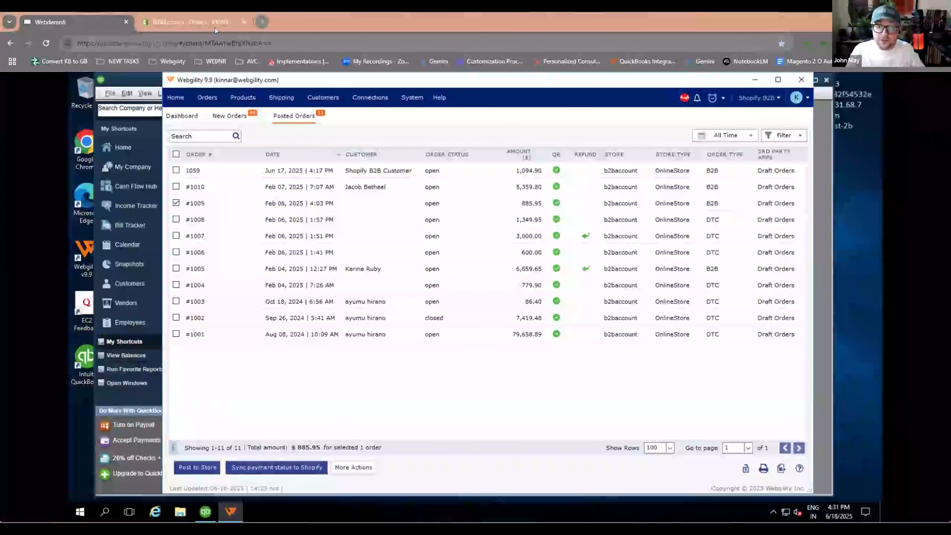
Step: Switch to Shopify to examine the open B2B order's timeline, PO number, company and shipping address, and return to Webgility
click(202, 19)
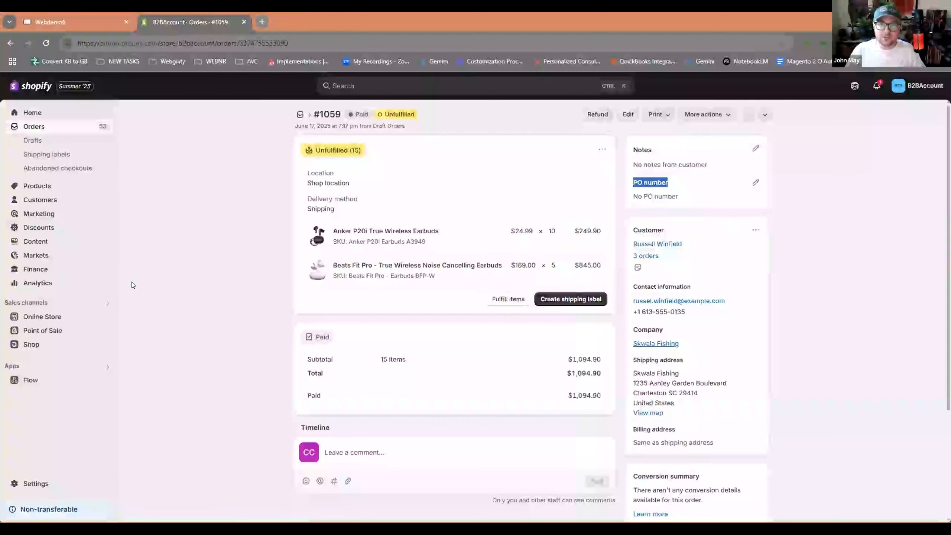
scroll(156, 263, down, 4)
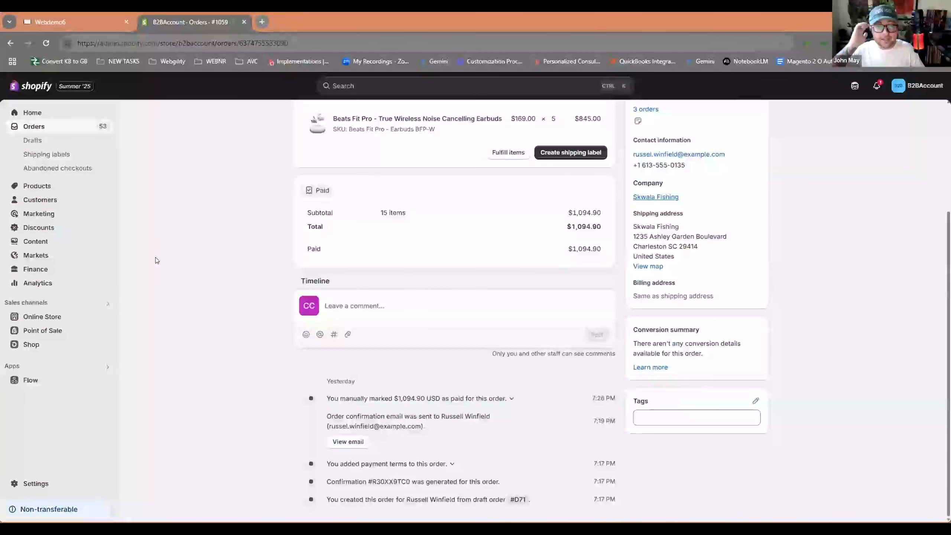
scroll(157, 258, up, 2)
scroll(158, 253, up, 2)
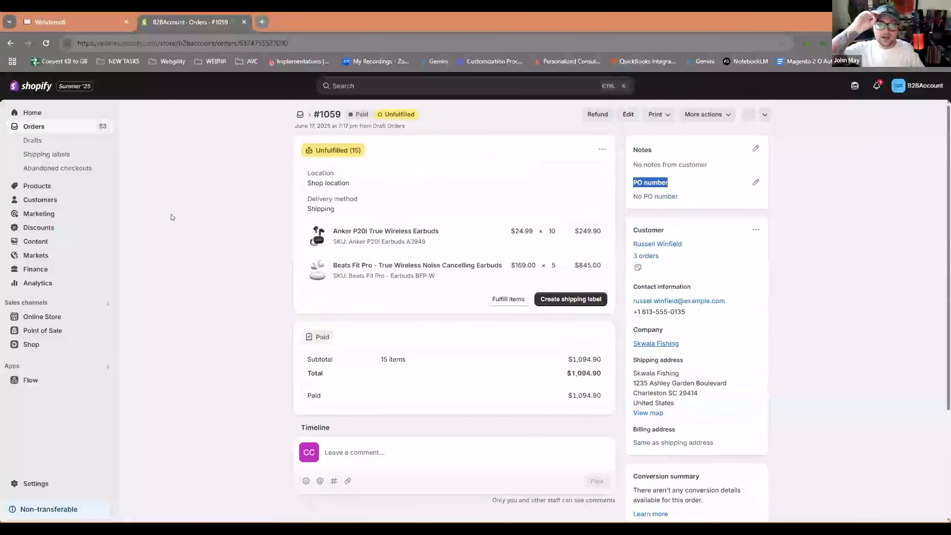
click(700, 191)
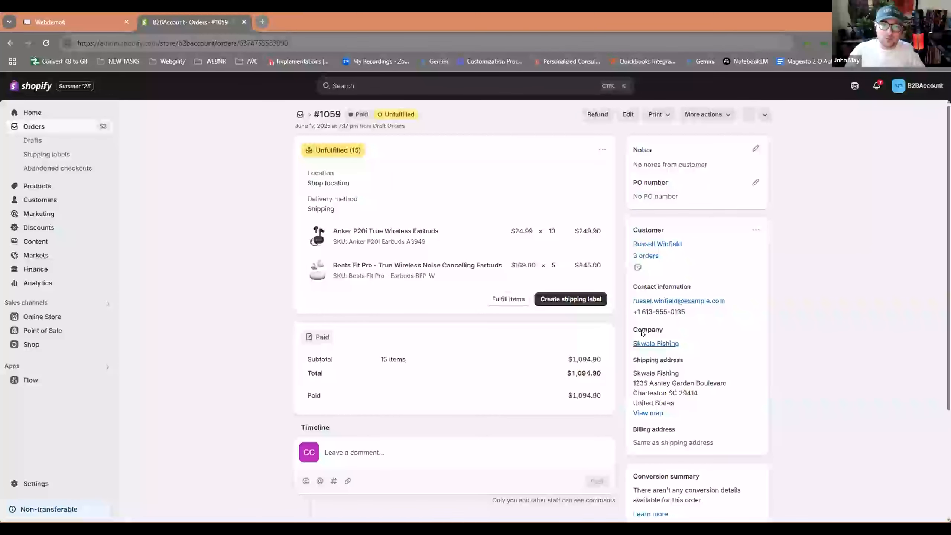
drag(666, 336, 721, 405)
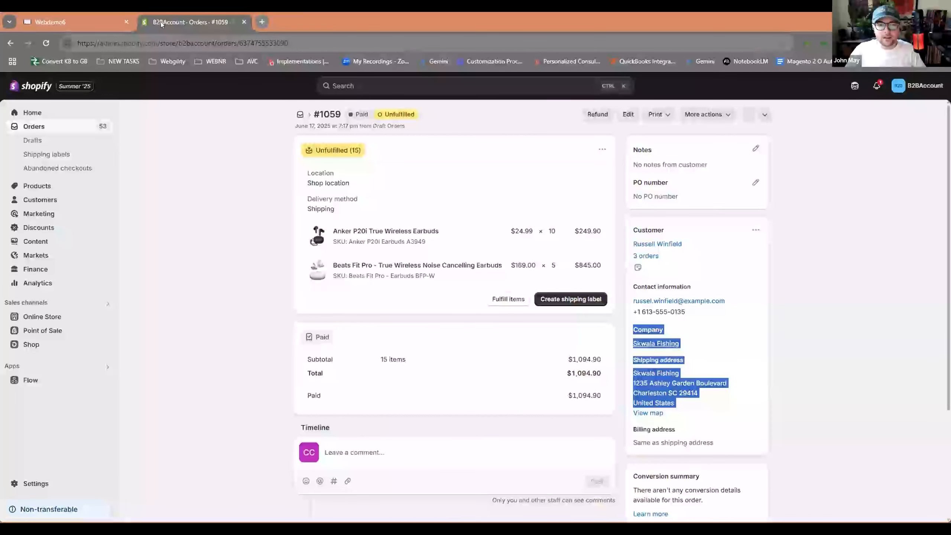
click(92, 21)
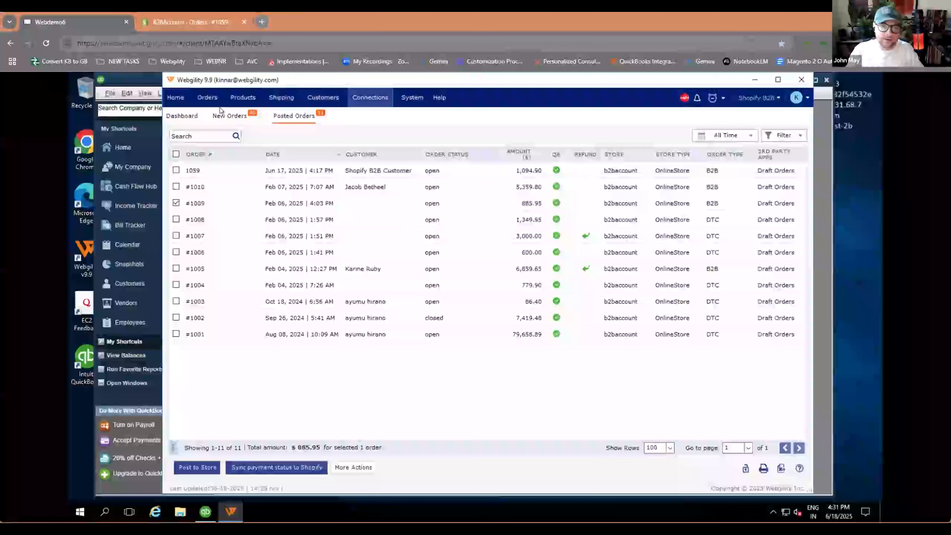
Step: Open the support chat from the dashboard, and close it to return to the posted orders list
click(170, 97)
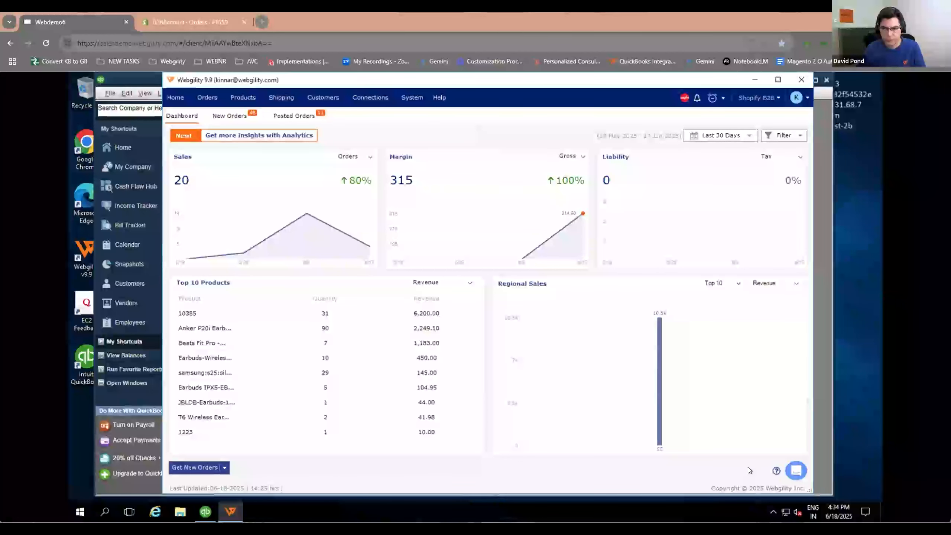
click(797, 470)
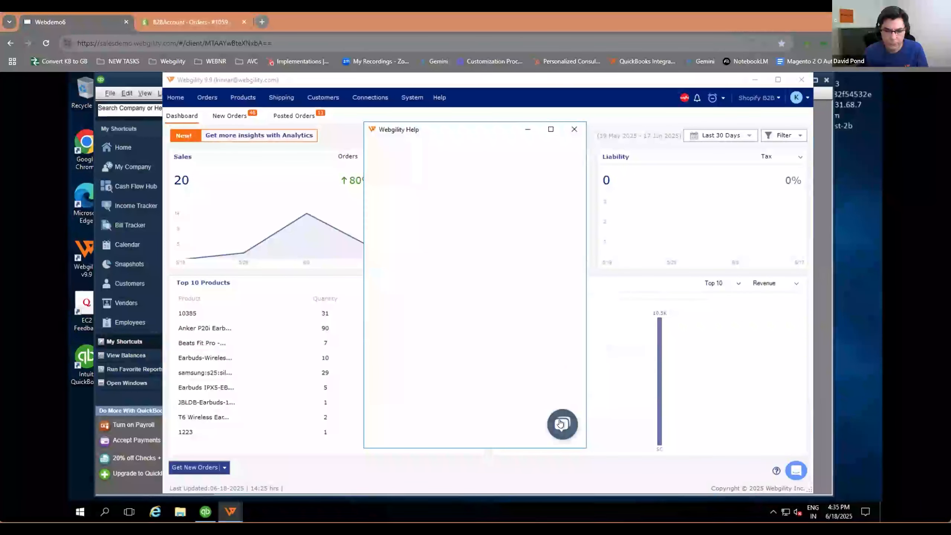
click(566, 420)
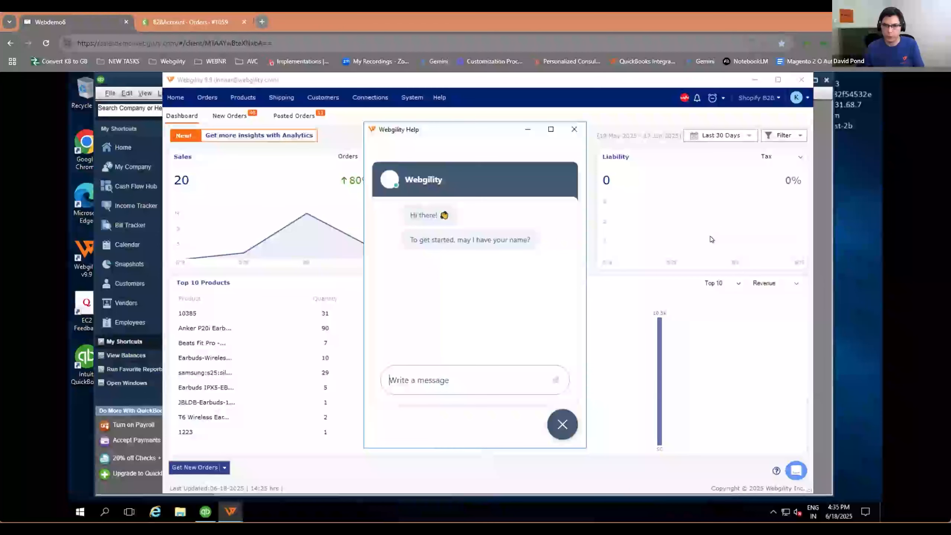
click(573, 130)
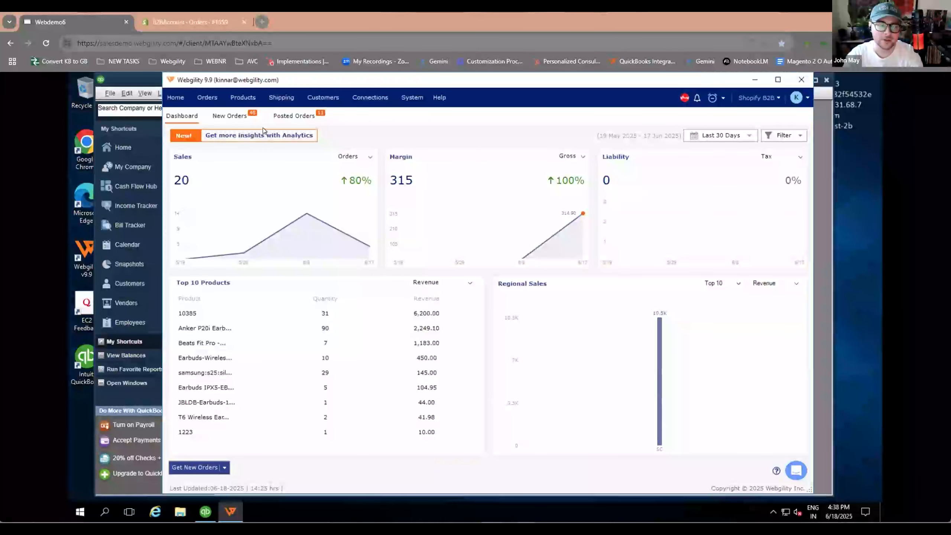
click(294, 116)
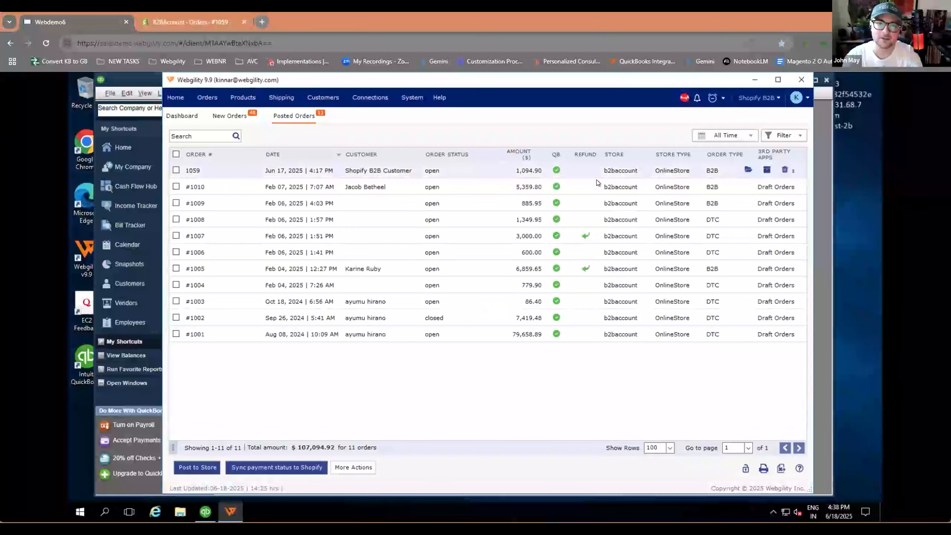